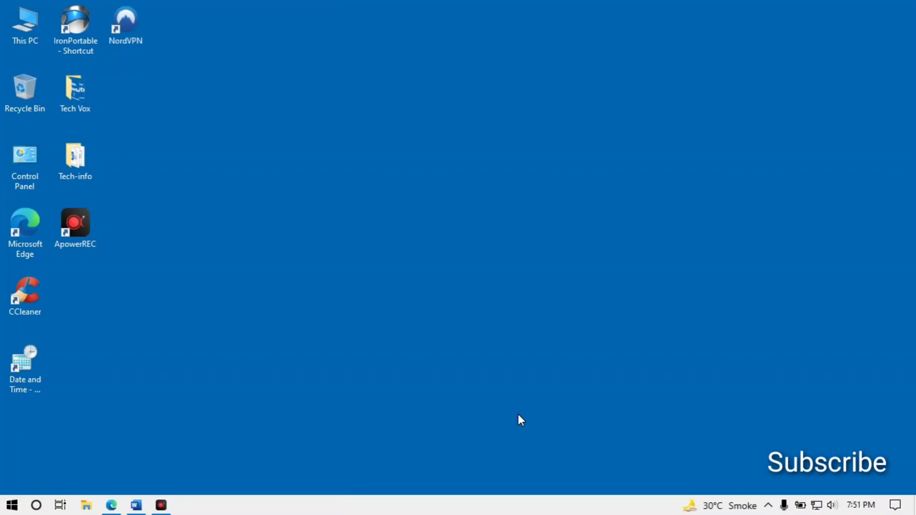
Step: Switch to the open Word document, restore its window to a smaller size, and reposition and enlarge it beside the desktop icons
click(136, 505)
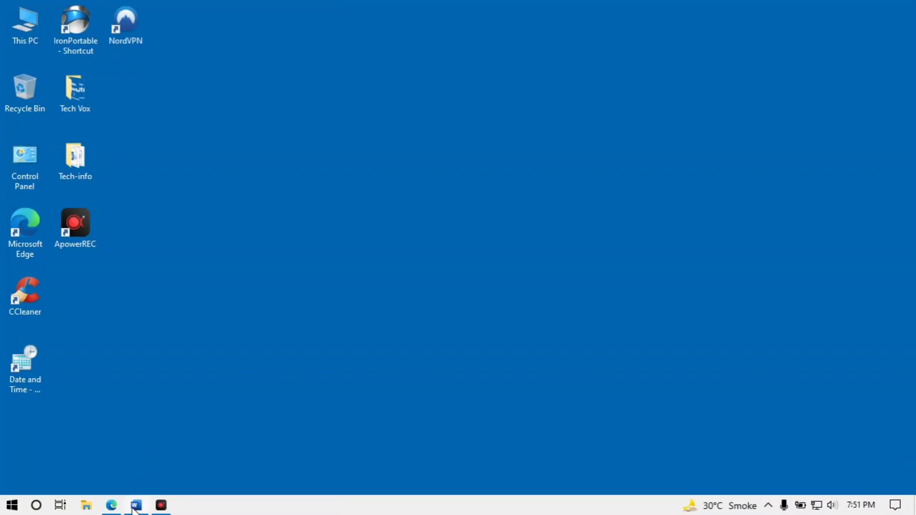
double_click(648, 6)
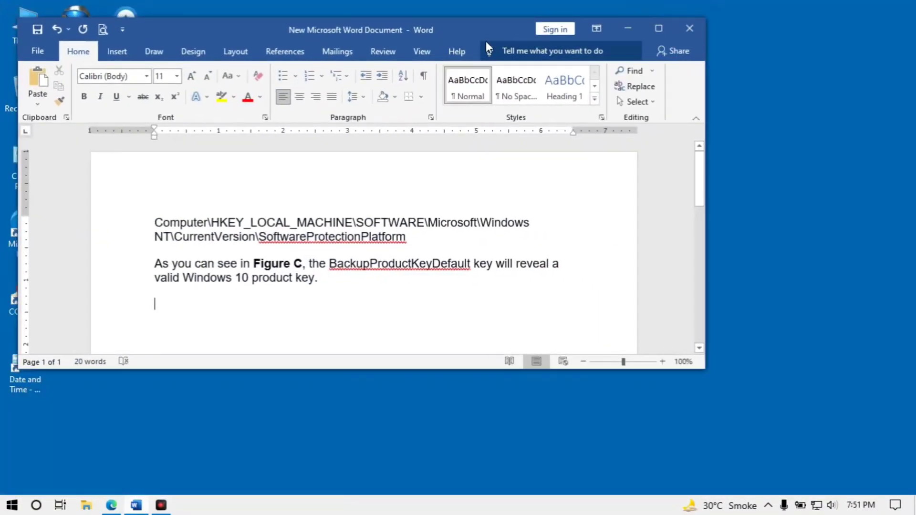
drag(456, 20, 634, 13)
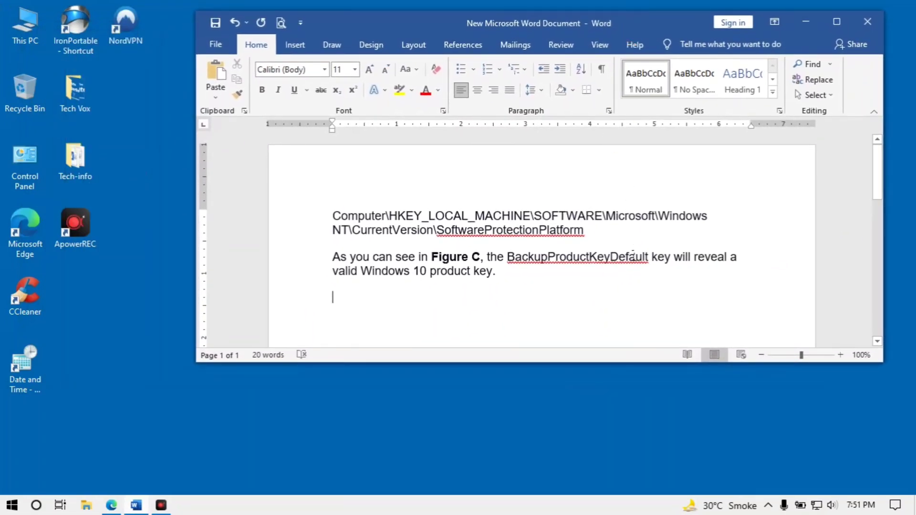
drag(607, 366, 604, 465)
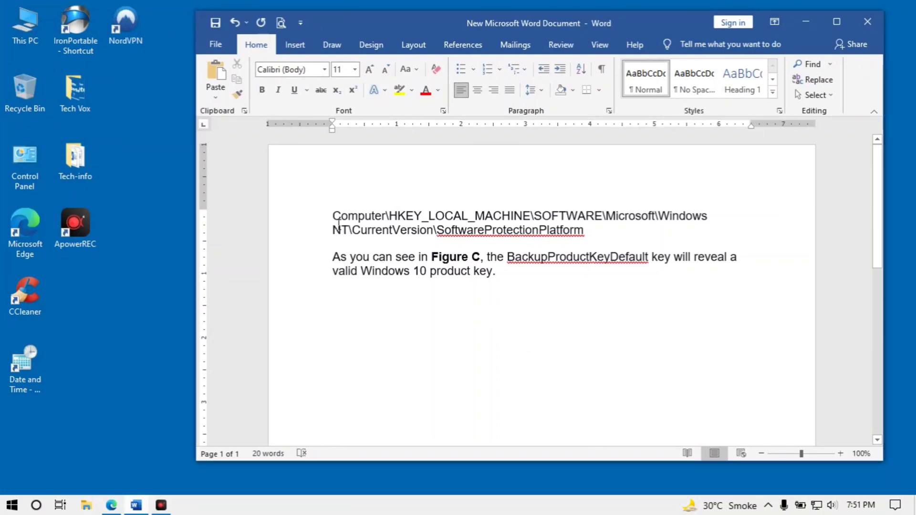
Step: Review the SoftwareProtectionPlatform registry path and the BackupProductKeyDefault note in the document, then minimize Word
drag(338, 221, 525, 244)
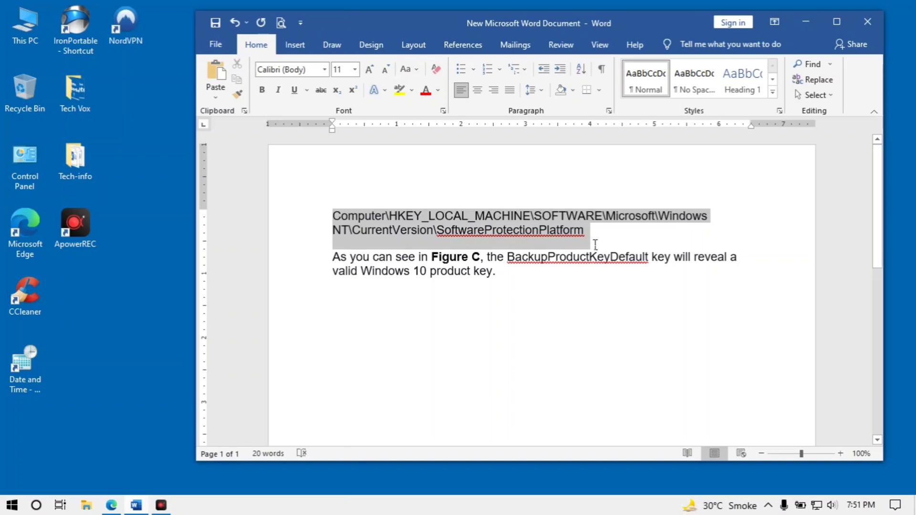
drag(608, 253, 600, 243)
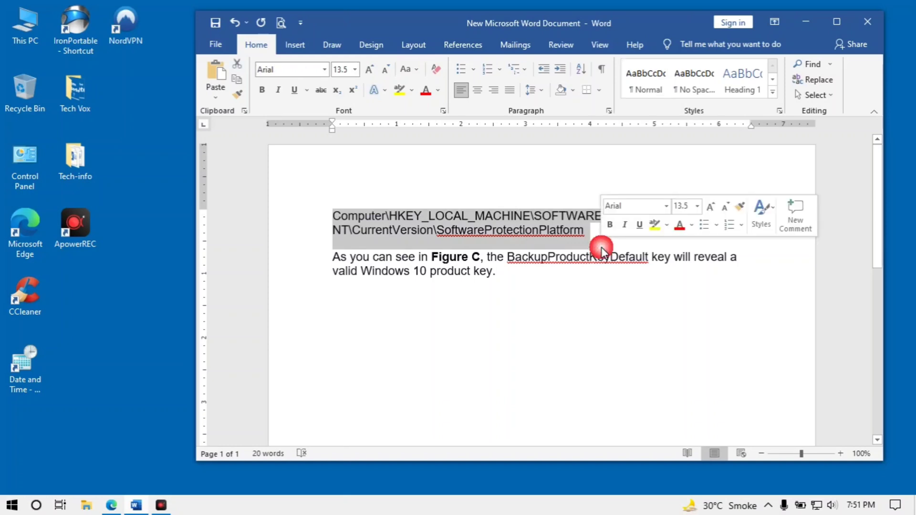
click(333, 292)
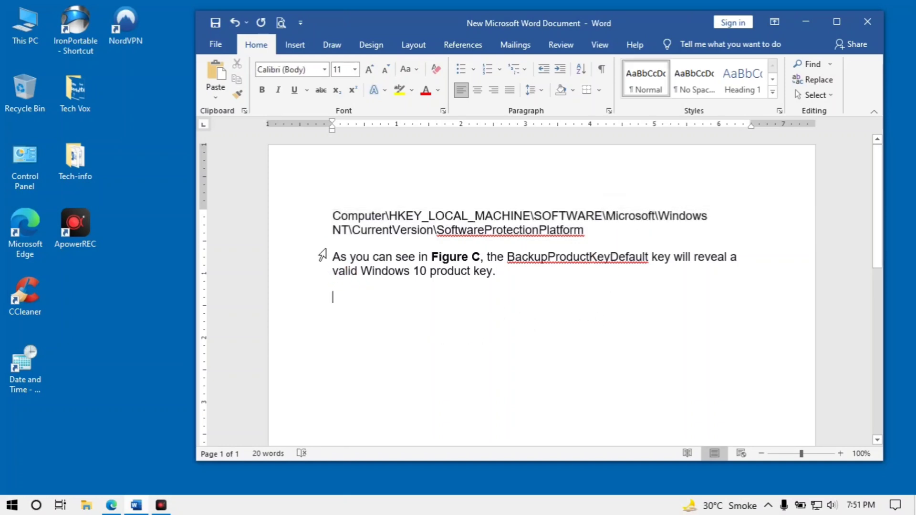
drag(336, 261, 497, 290)
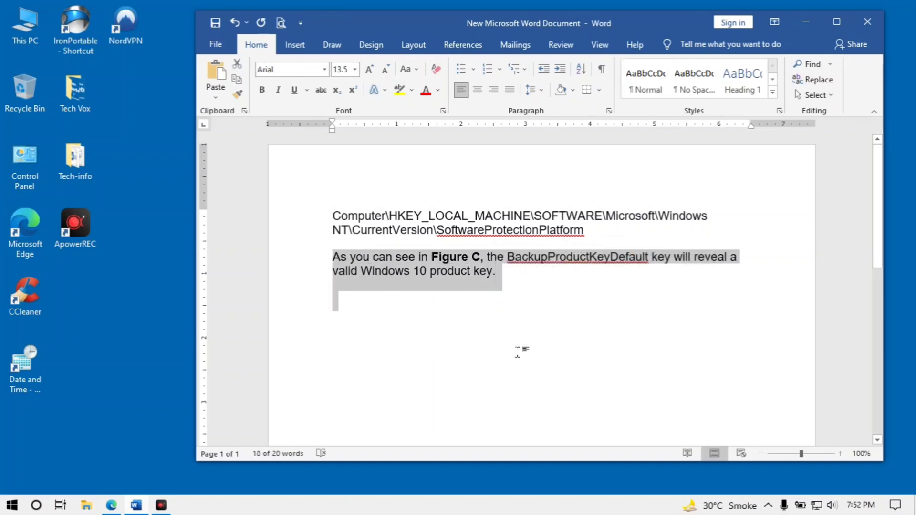
click(517, 351)
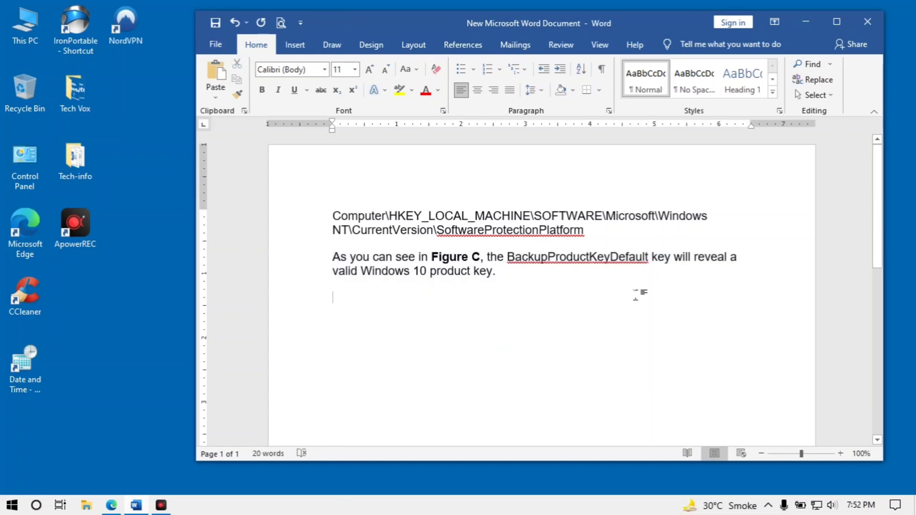
click(804, 18)
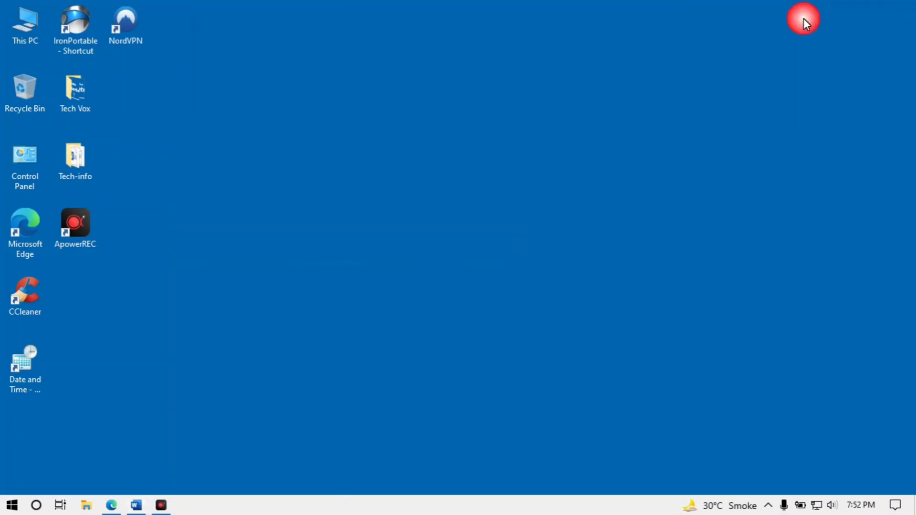
Step: Launch the Registry Editor by running the regedit command
right_click(12, 506)
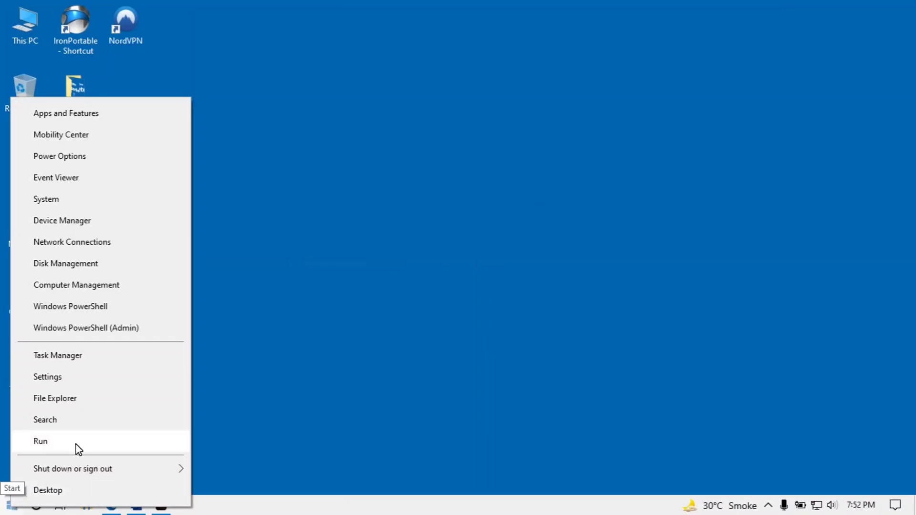
click(77, 446)
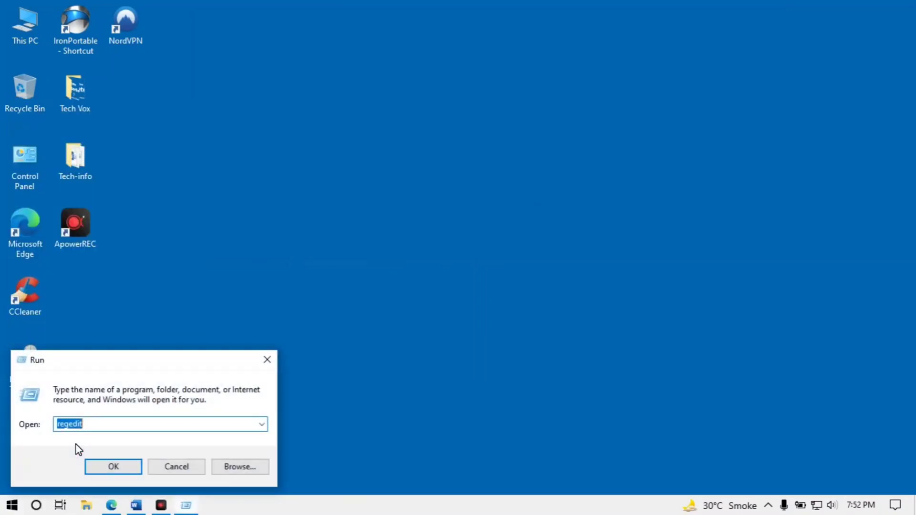
text(reg)
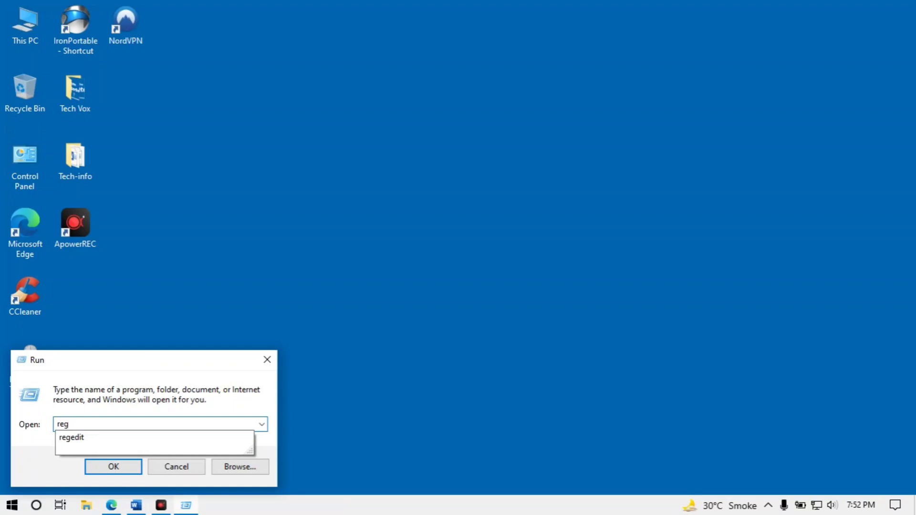
text(edit)
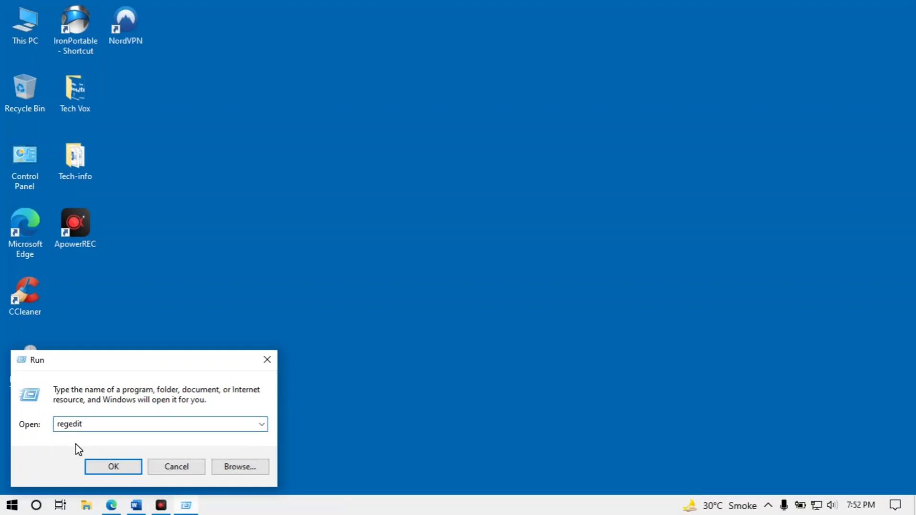
click(131, 472)
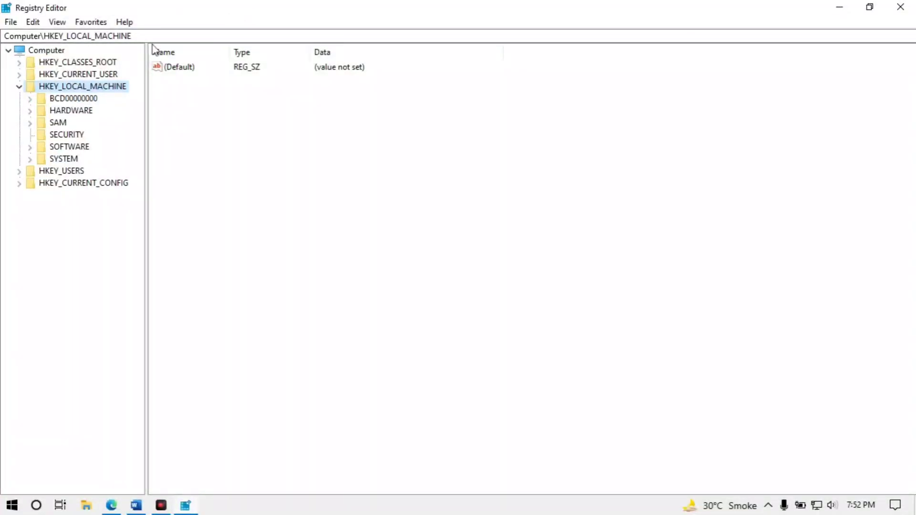
Step: Expand the registry tree through HKEY_LOCAL_MACHINE and SOFTWARE down to the subkeys of Microsoft
click(20, 86)
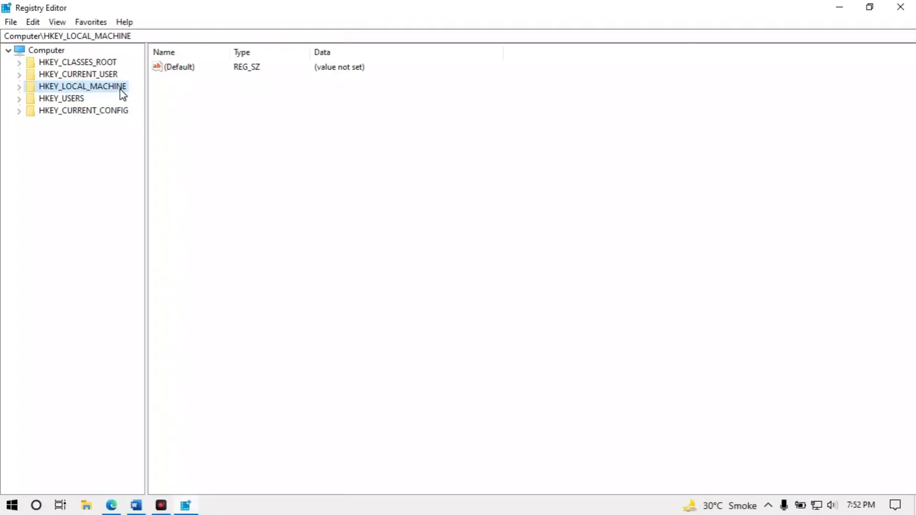
click(19, 88)
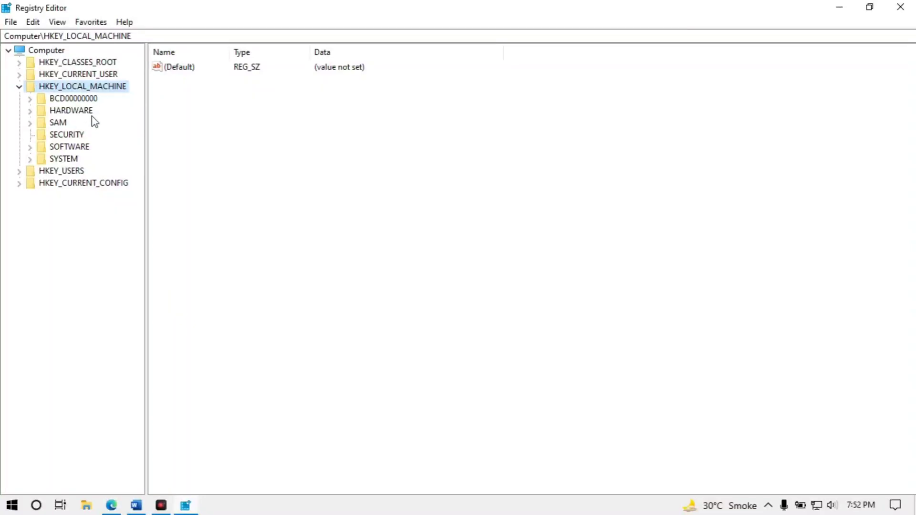
click(35, 150)
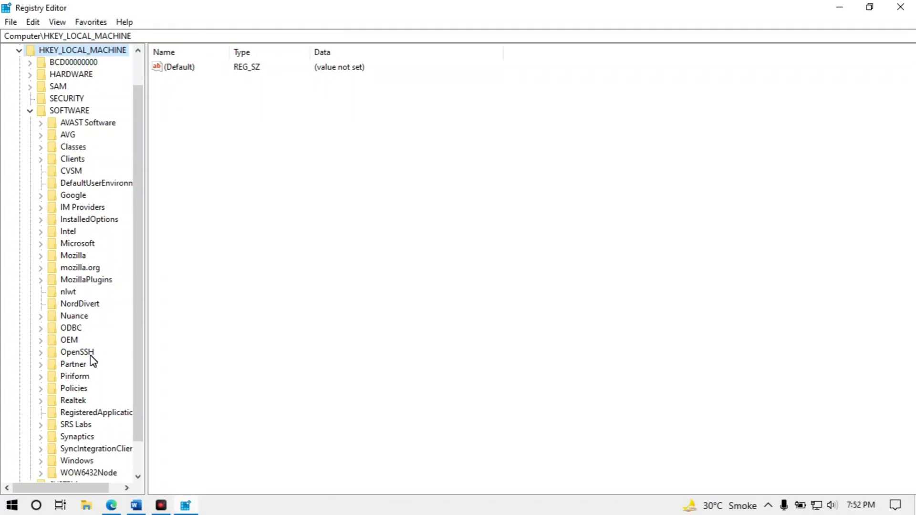
scroll(93, 361, down, 1)
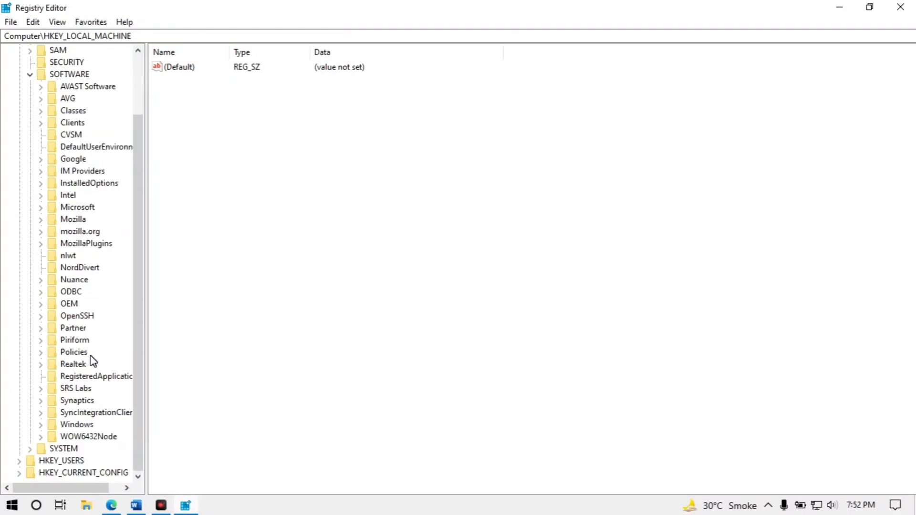
click(42, 209)
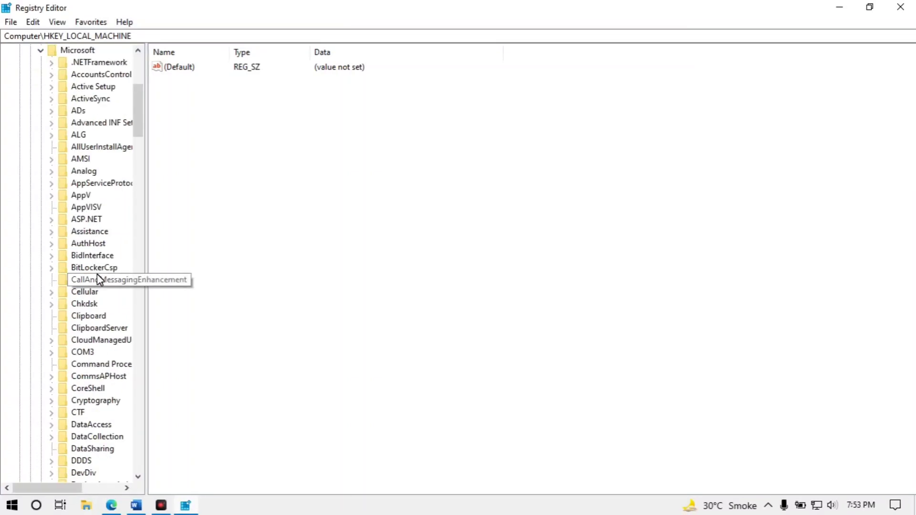
Step: Look through the subkeys of HKEY_LOCAL_MACHINE\SOFTWARE\Microsoft to locate the Windows NT key
scroll(97, 275, down, 6)
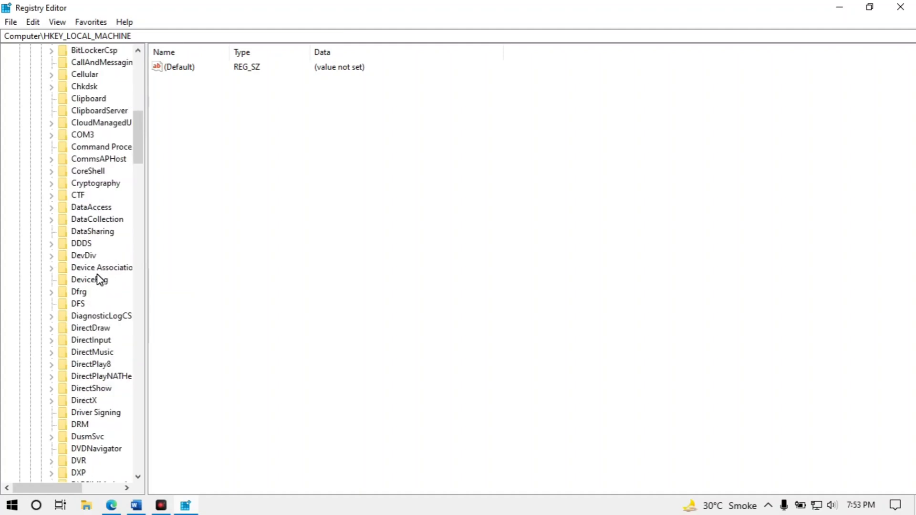
scroll(99, 279, down, 3)
scroll(99, 279, down, 3)
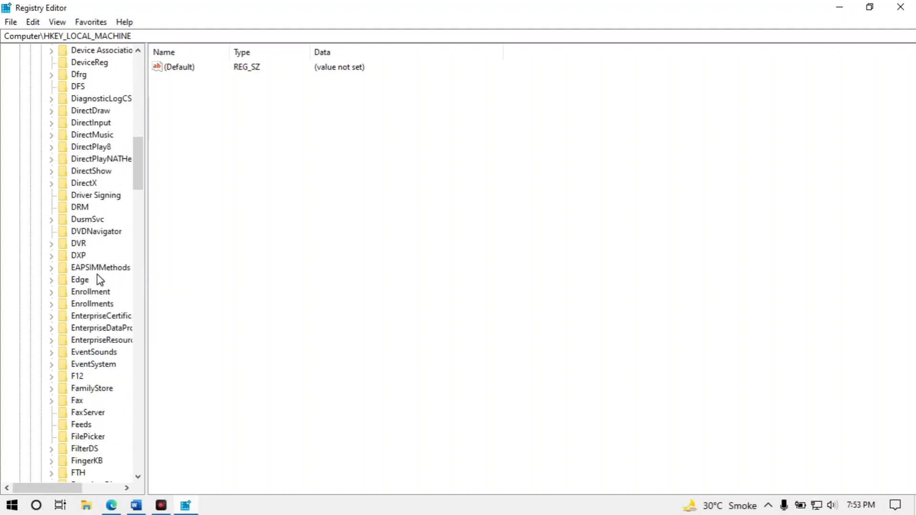
scroll(99, 279, down, 5)
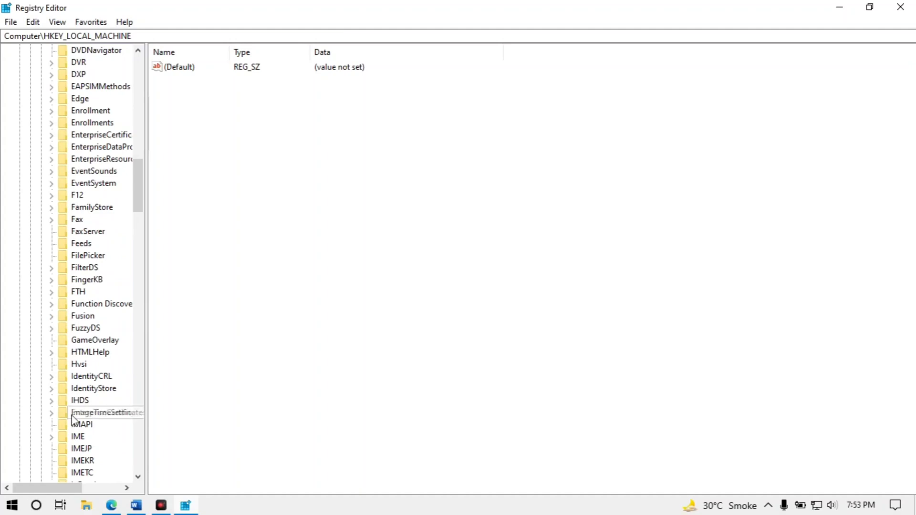
click(126, 488)
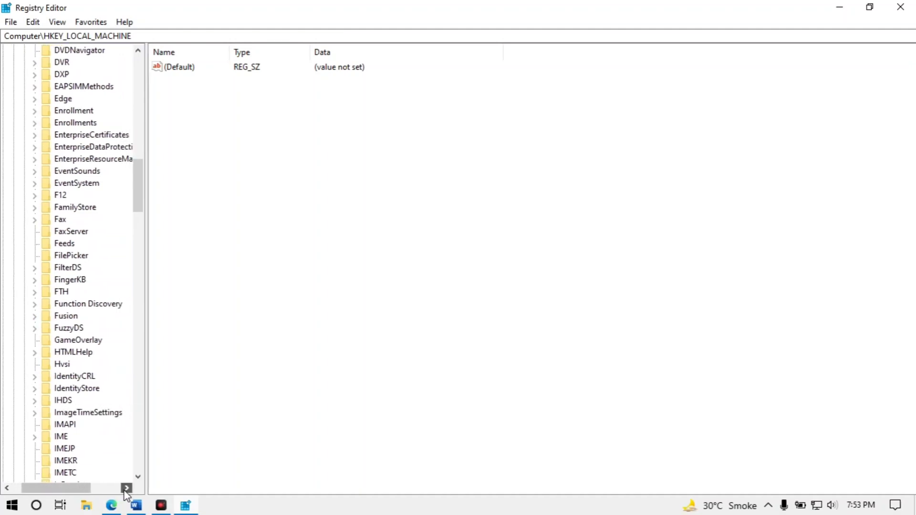
click(126, 489)
click(126, 488)
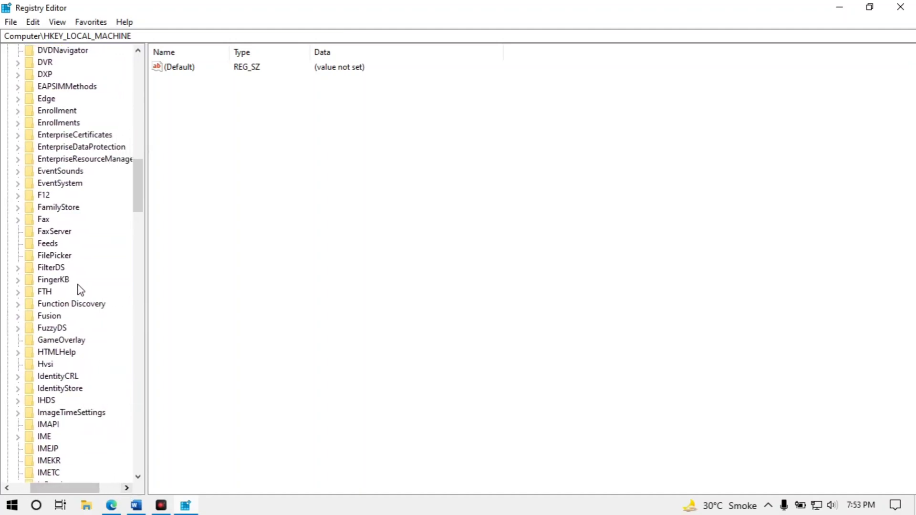
scroll(80, 290, down, 5)
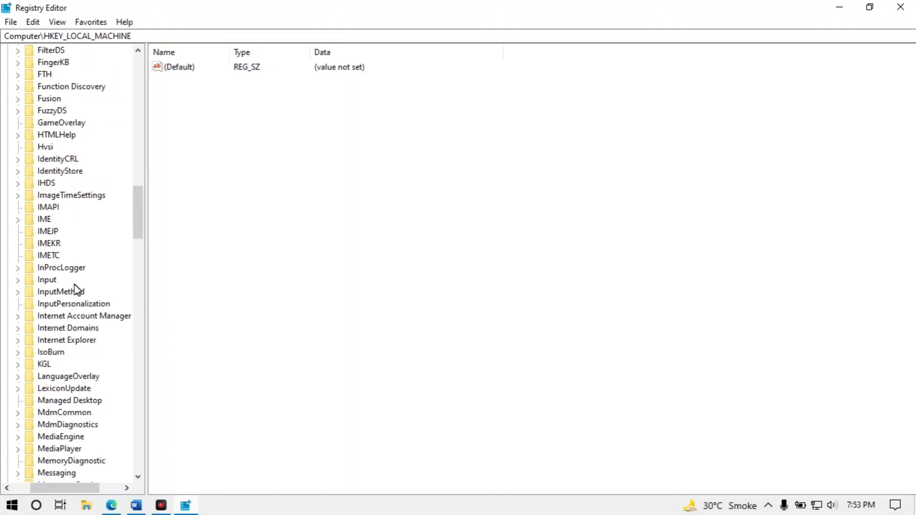
scroll(75, 291, down, 4)
scroll(71, 292, down, 3)
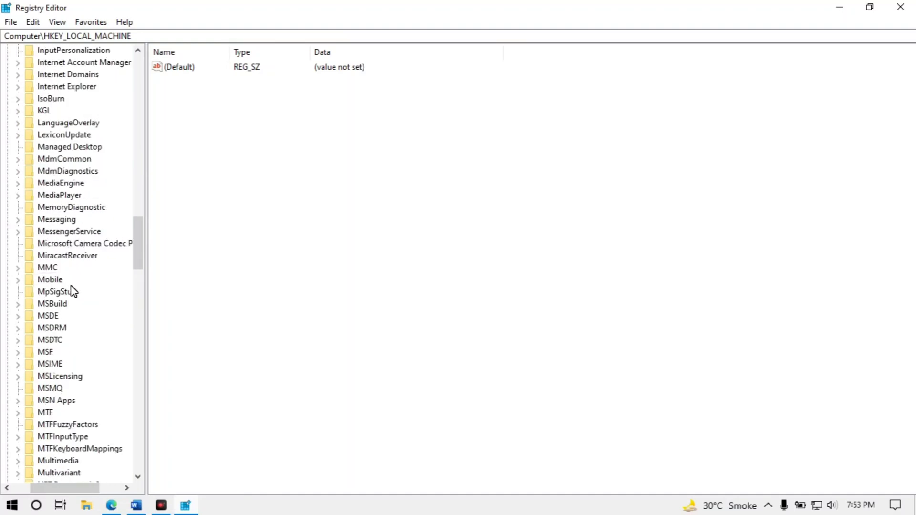
scroll(71, 292, down, 3)
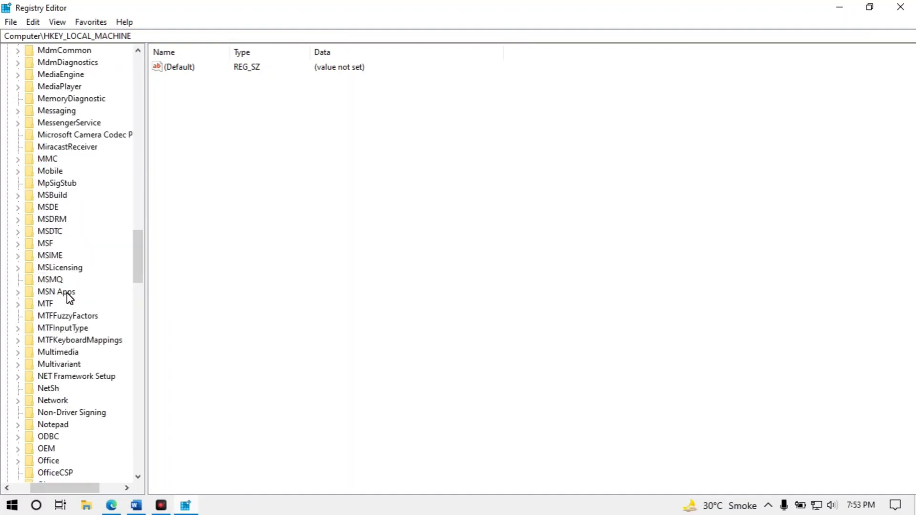
scroll(67, 294, down, 3)
scroll(69, 299, down, 3)
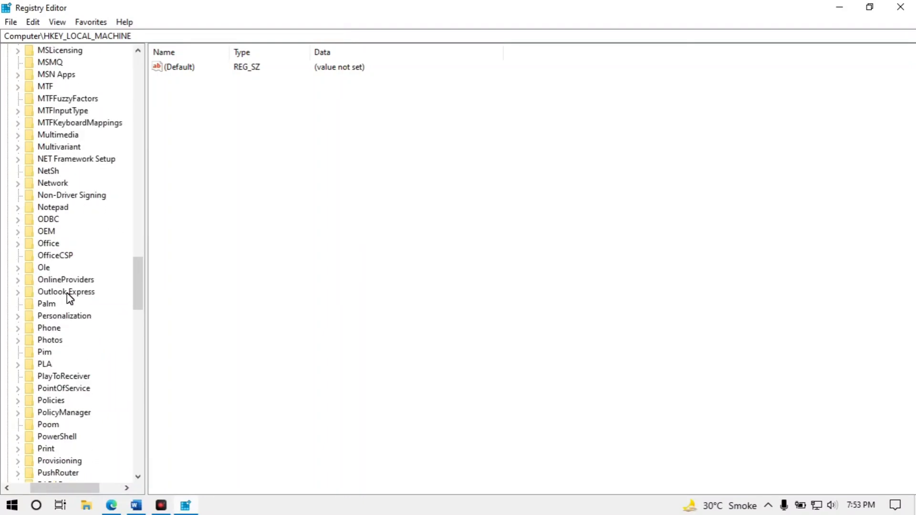
scroll(70, 299, down, 8)
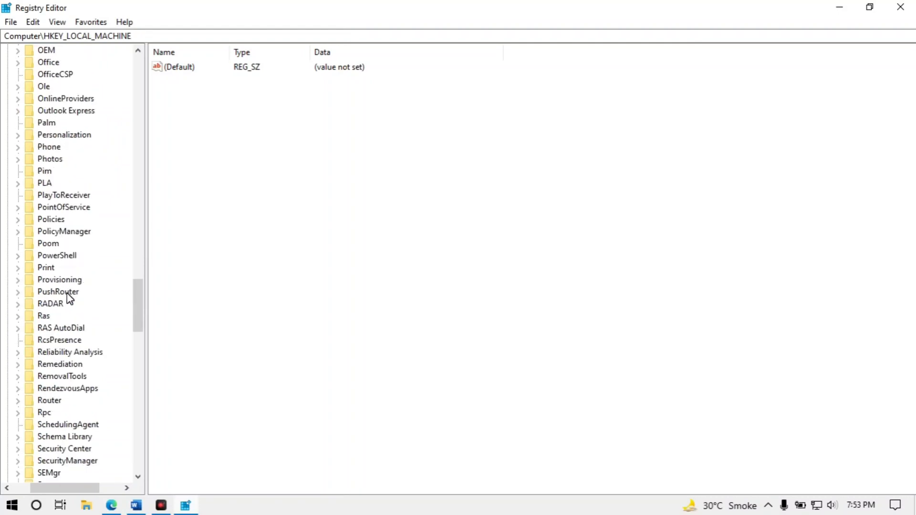
scroll(70, 299, down, 3)
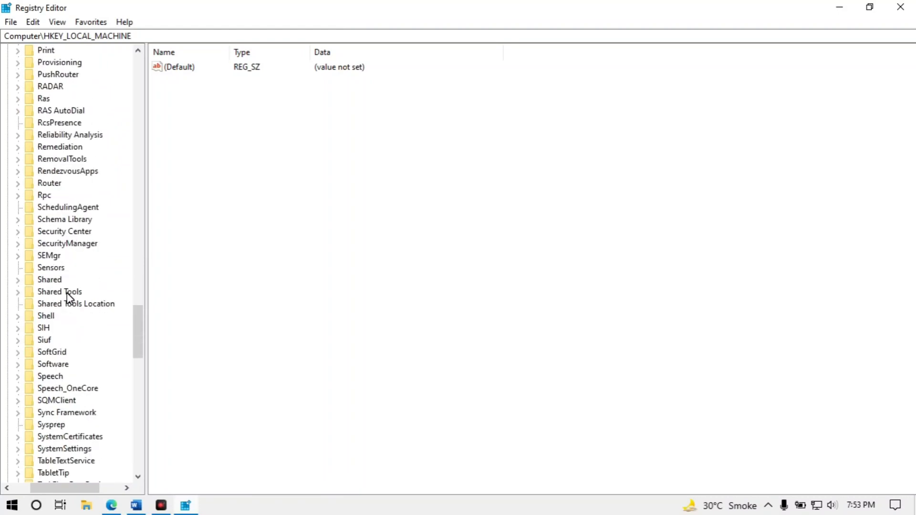
scroll(70, 299, down, 1)
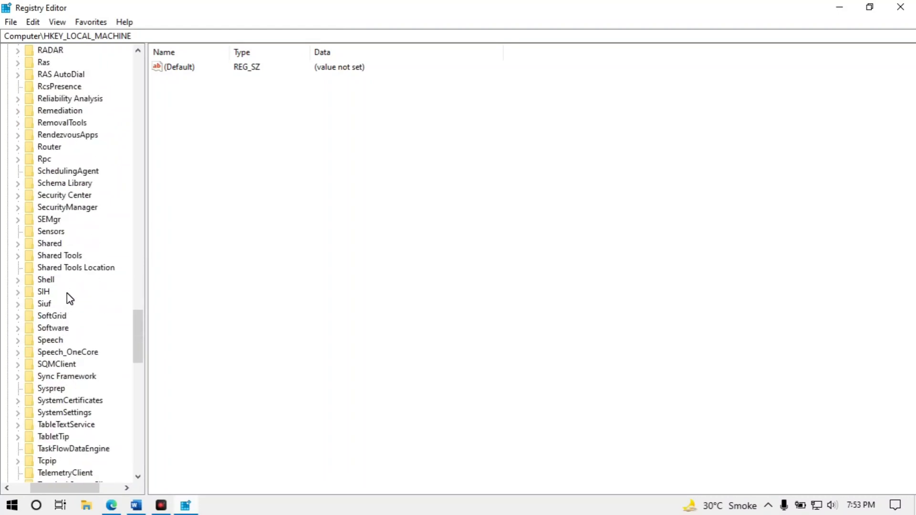
scroll(70, 299, down, 4)
scroll(67, 294, down, 1)
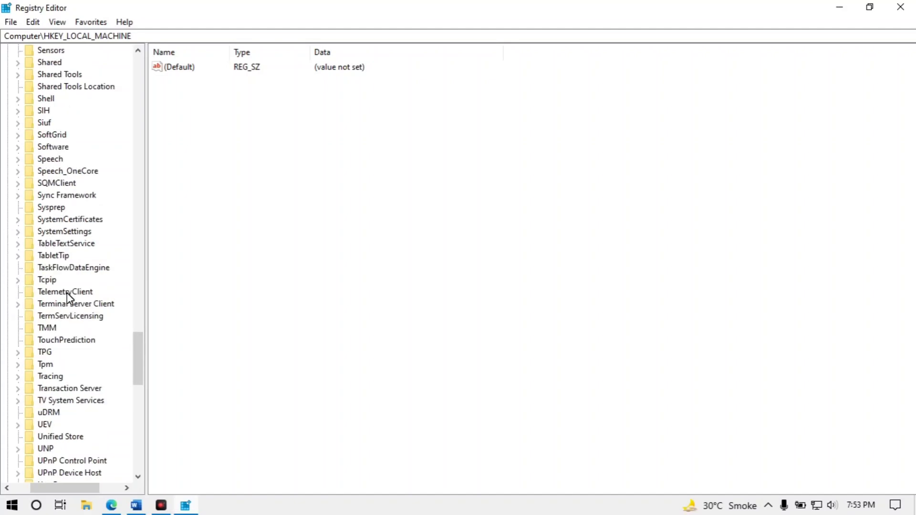
scroll(67, 294, down, 1)
scroll(67, 294, down, 7)
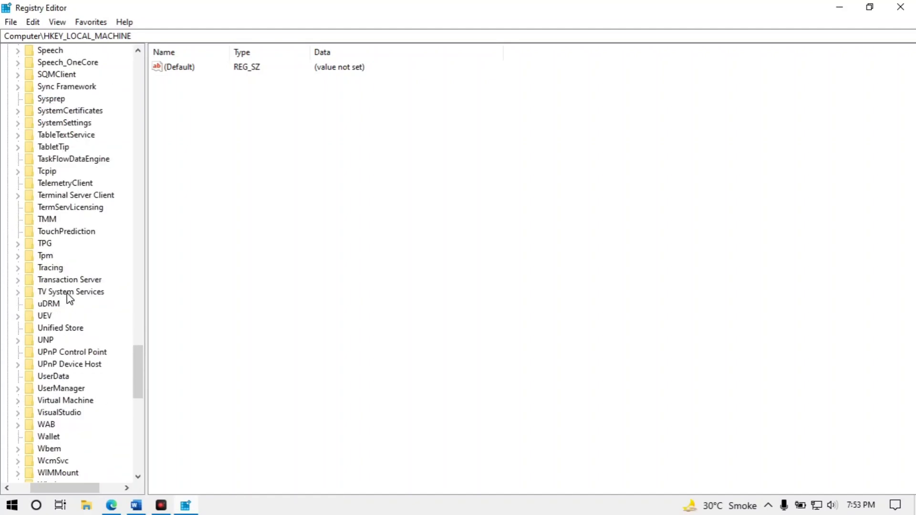
scroll(68, 296, down, 2)
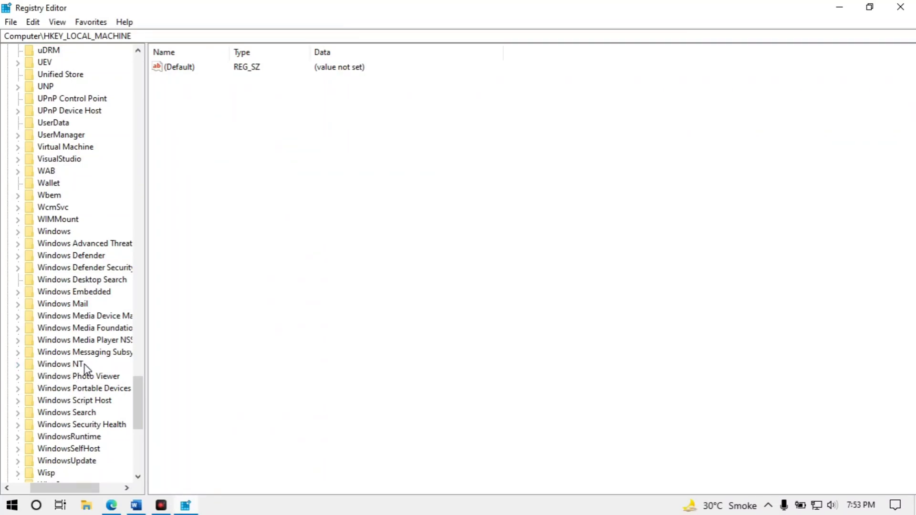
Step: Expand the Windows NT key and its CurrentVersion subkey, and locate SoftwareProtectionPlatform among the CurrentVersion subkeys
click(17, 365)
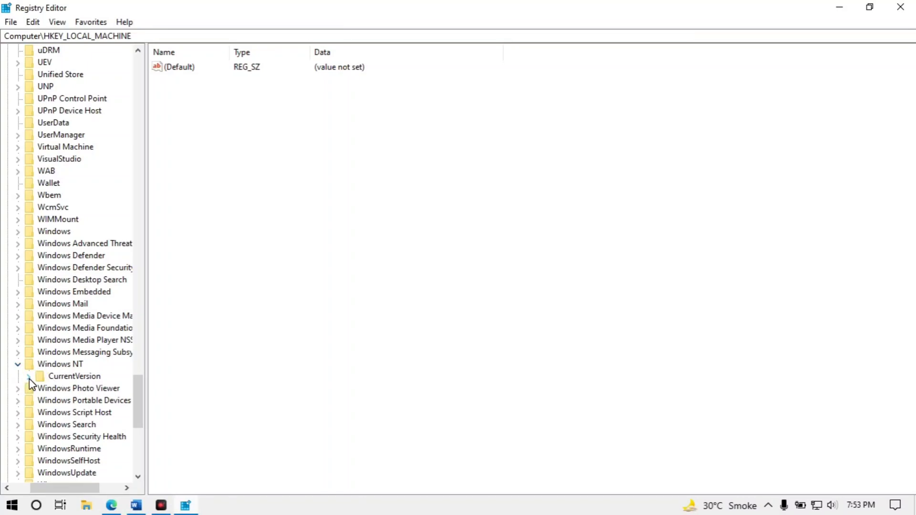
click(28, 377)
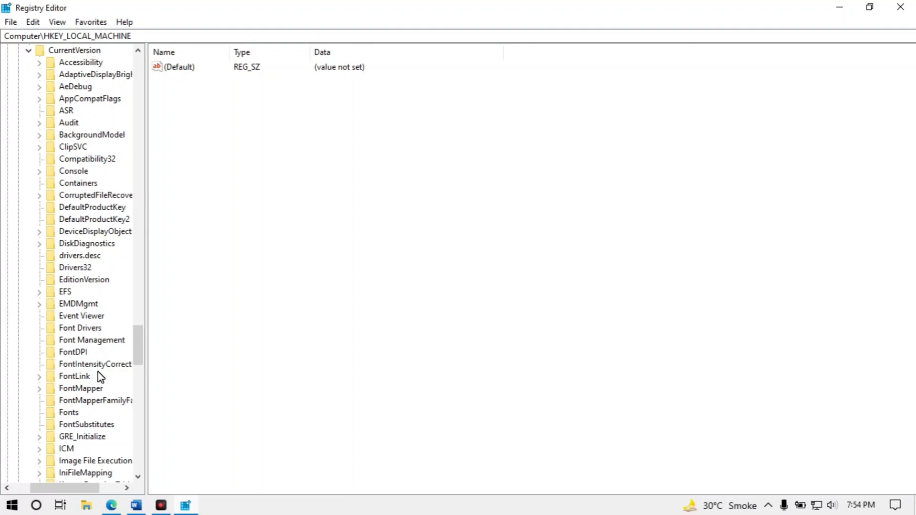
scroll(100, 377, down, 1)
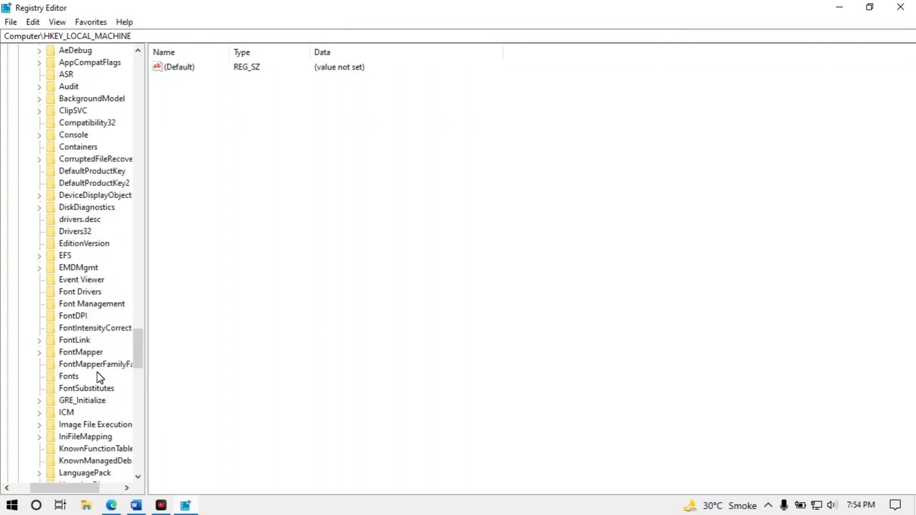
scroll(99, 377, down, 2)
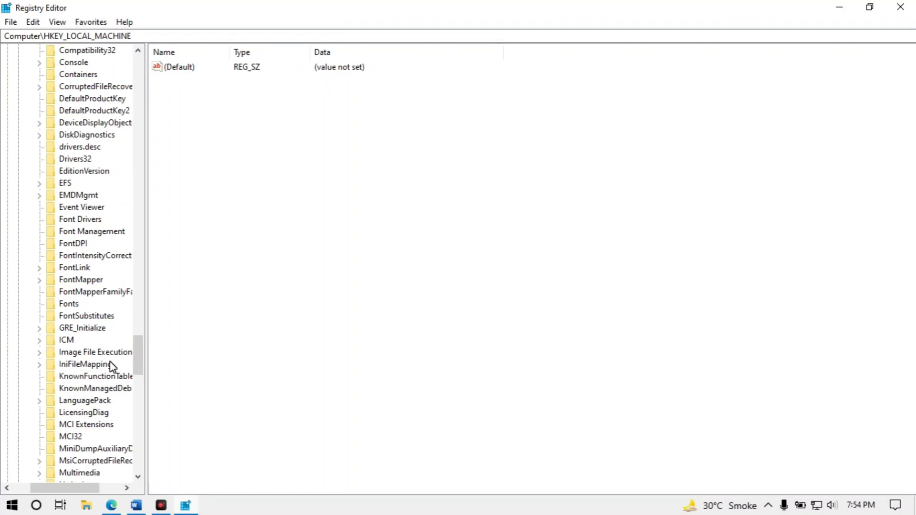
scroll(112, 367, down, 2)
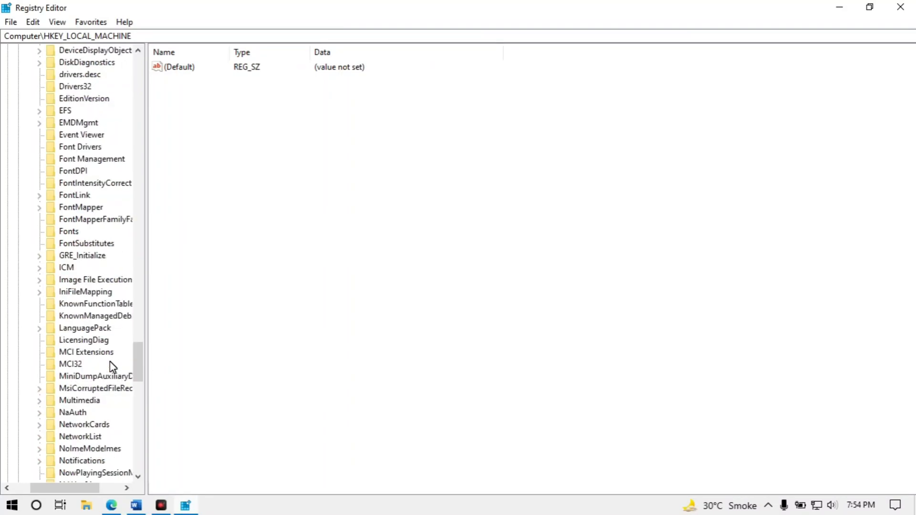
scroll(112, 367, down, 1)
scroll(112, 366, down, 2)
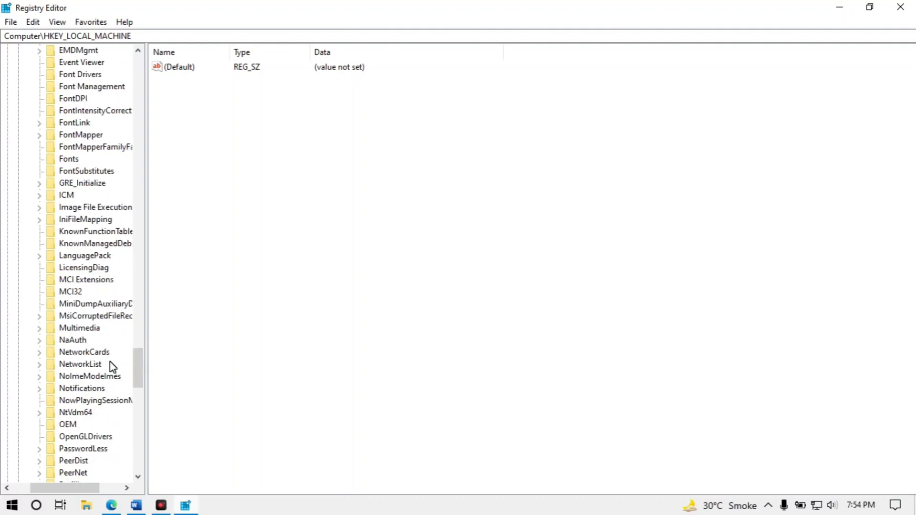
scroll(111, 368, down, 2)
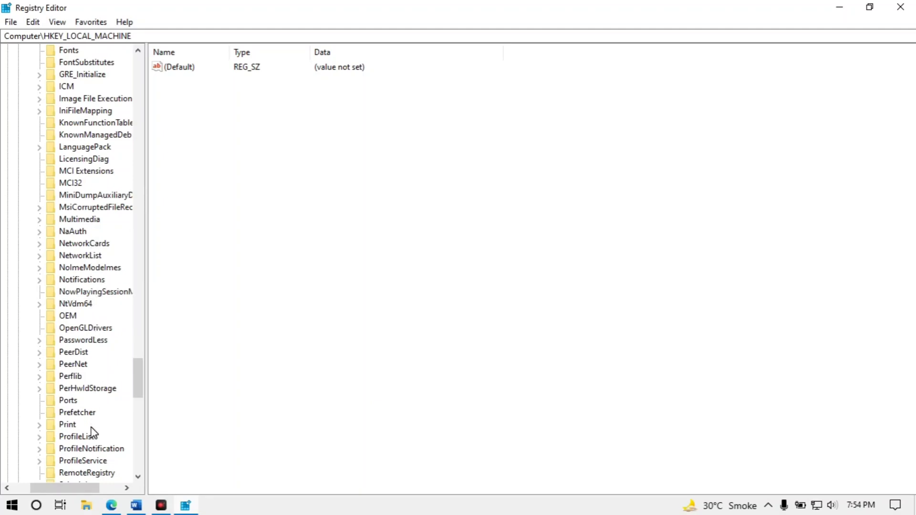
scroll(93, 432, down, 1)
scroll(93, 439, down, 1)
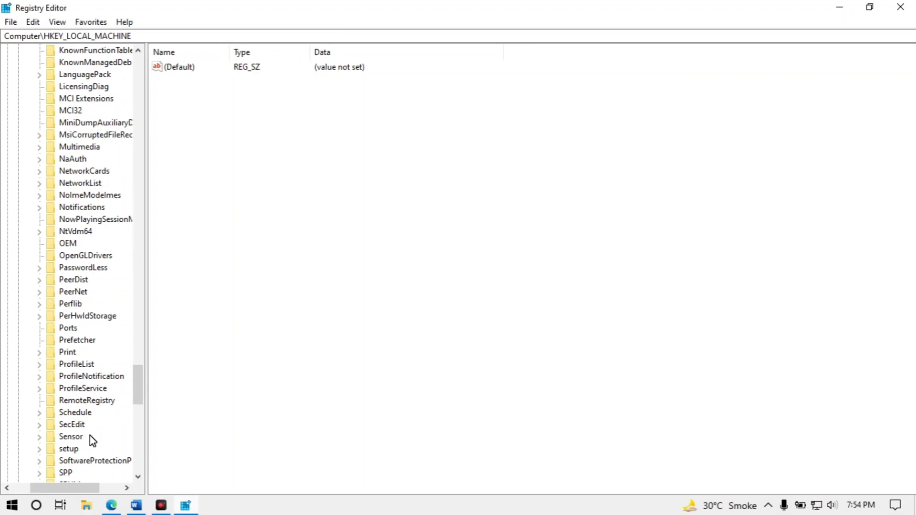
scroll(87, 419, down, 1)
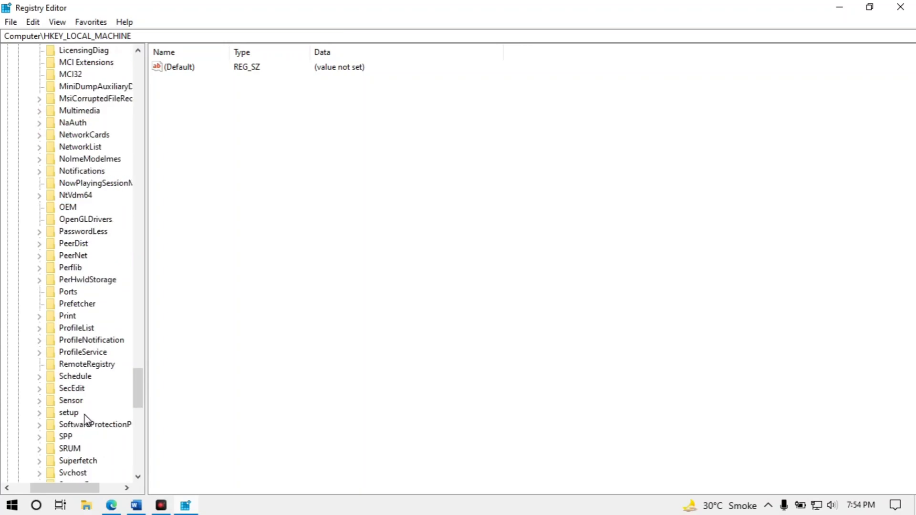
scroll(86, 420, down, 1)
scroll(87, 420, down, 1)
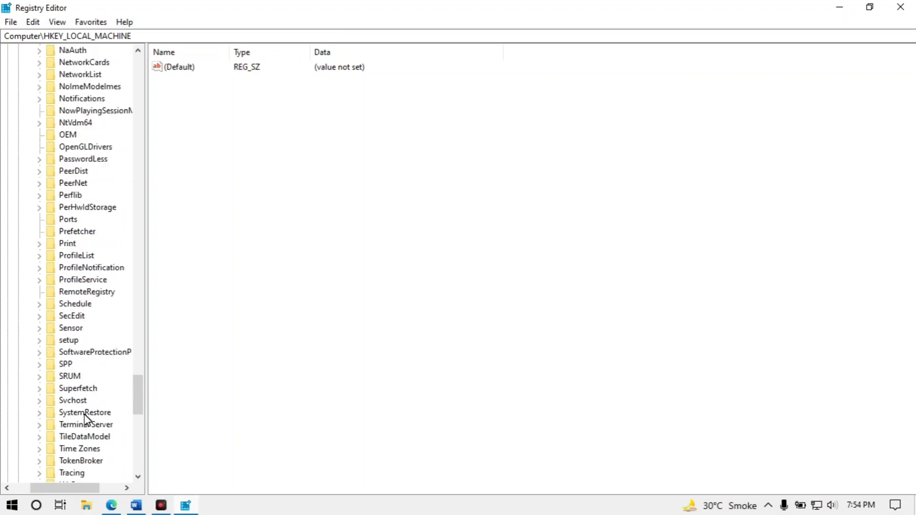
scroll(87, 420, down, 1)
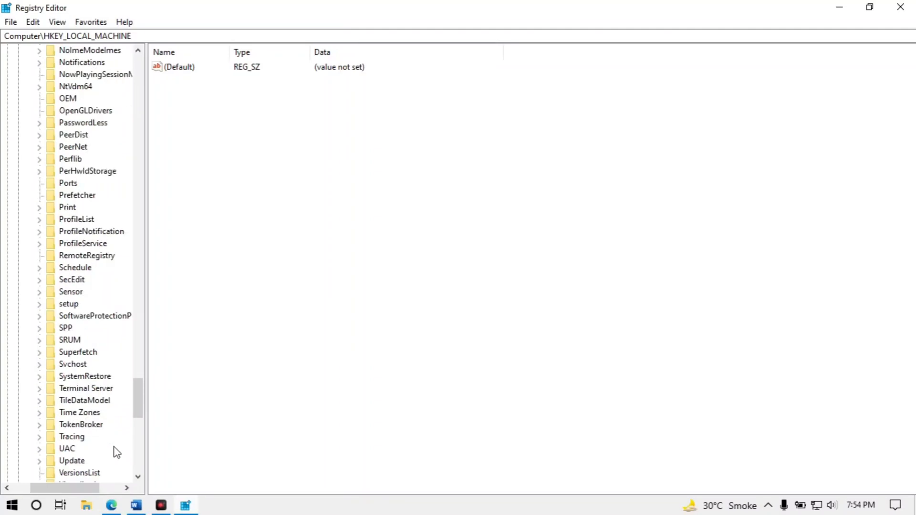
Step: Switch to Word to recheck the documented SoftwareProtectionPlatform path, and return to the Registry Editor
click(186, 507)
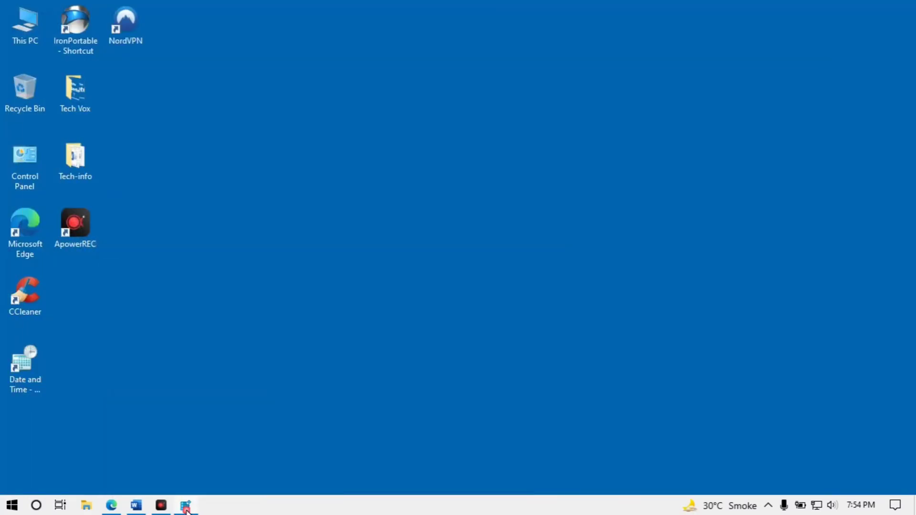
click(185, 507)
click(138, 507)
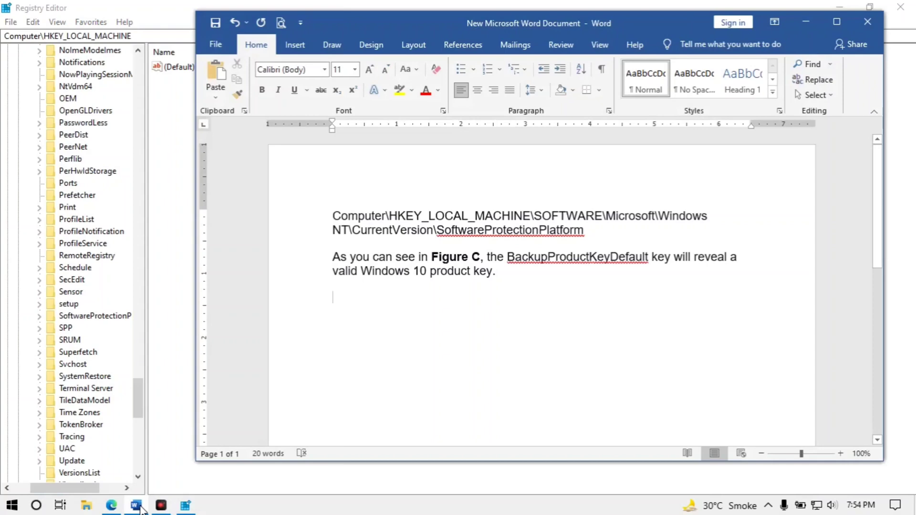
click(137, 507)
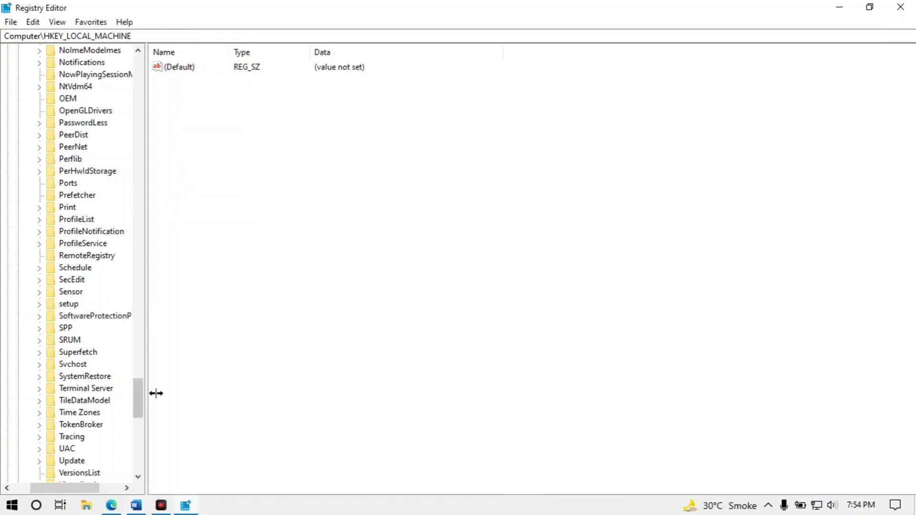
Step: Expand and open the SoftwareProtectionPlatform key, and select its BackupProductKeyDefault value to read the product key
click(39, 318)
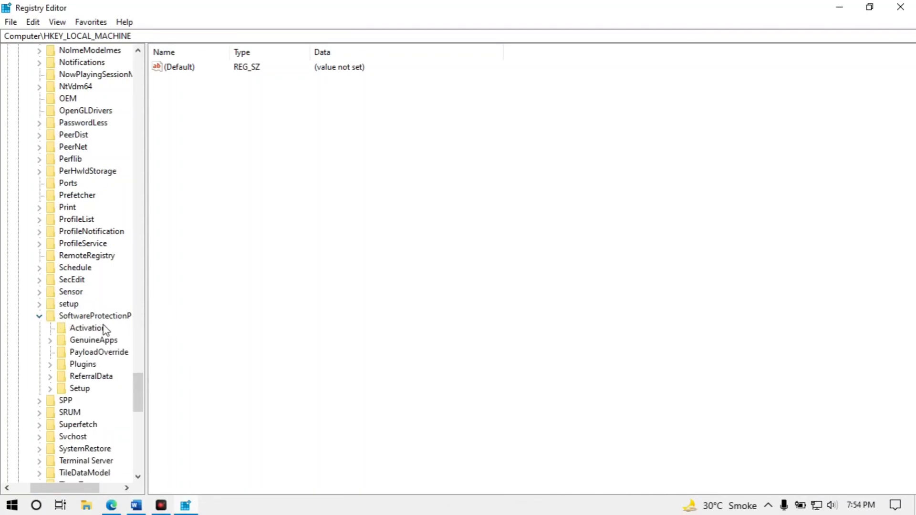
click(95, 316)
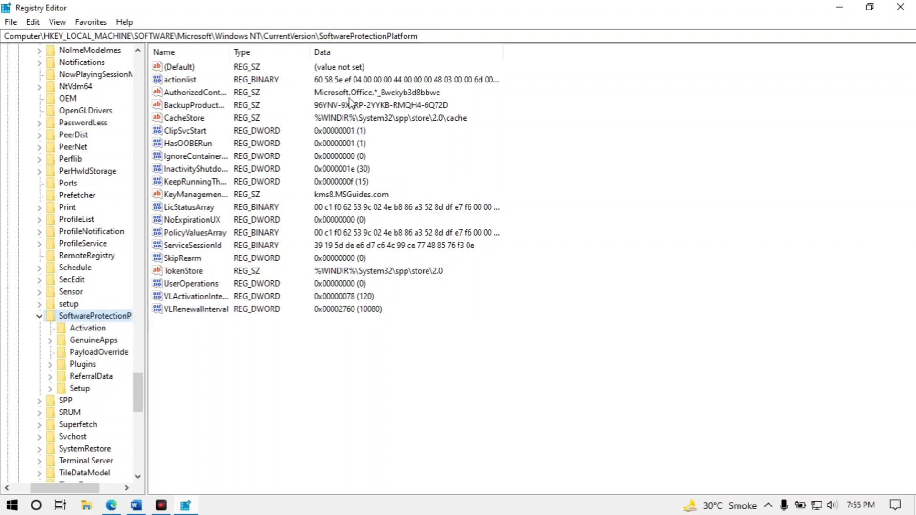
click(203, 105)
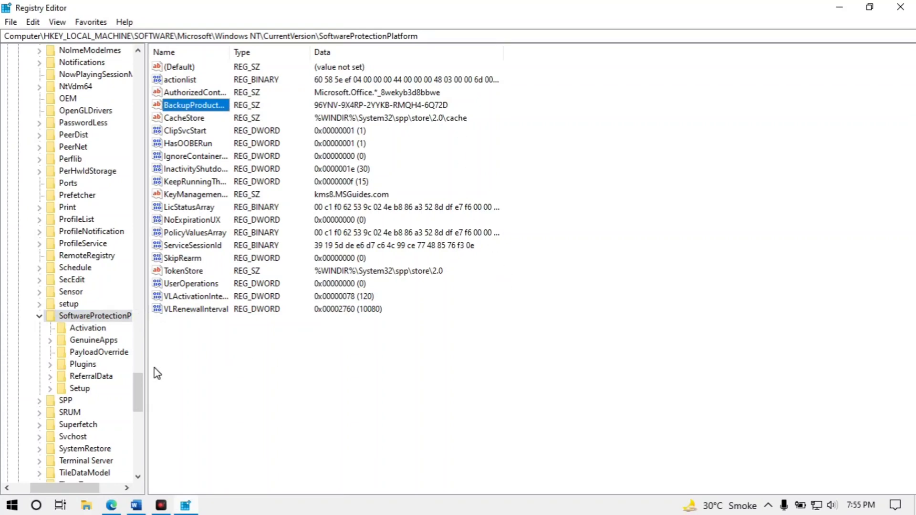
Step: Collapse the registry tree from SoftwareProtectionPlatform back up through CurrentVersion, Windows NT, Microsoft and SOFTWARE to HKEY_LOCAL_MACHINE
click(40, 317)
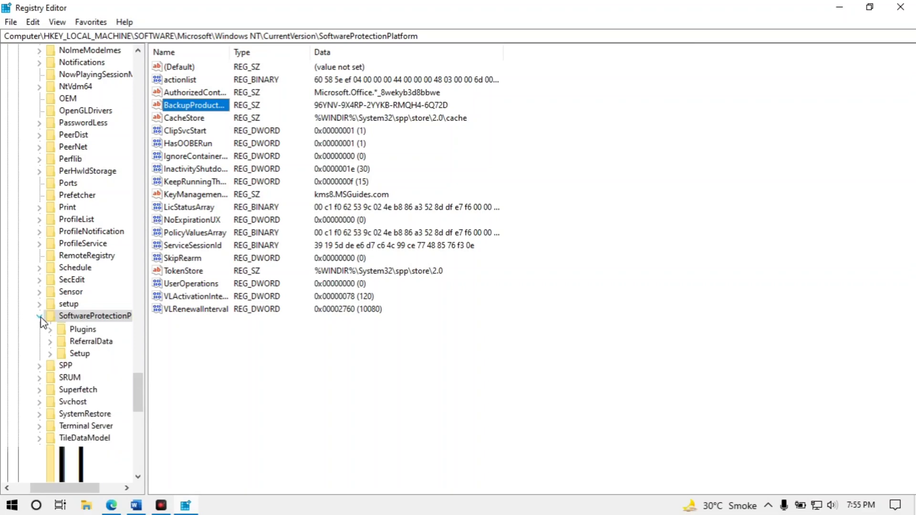
scroll(42, 320, up, 7)
scroll(42, 320, up, 15)
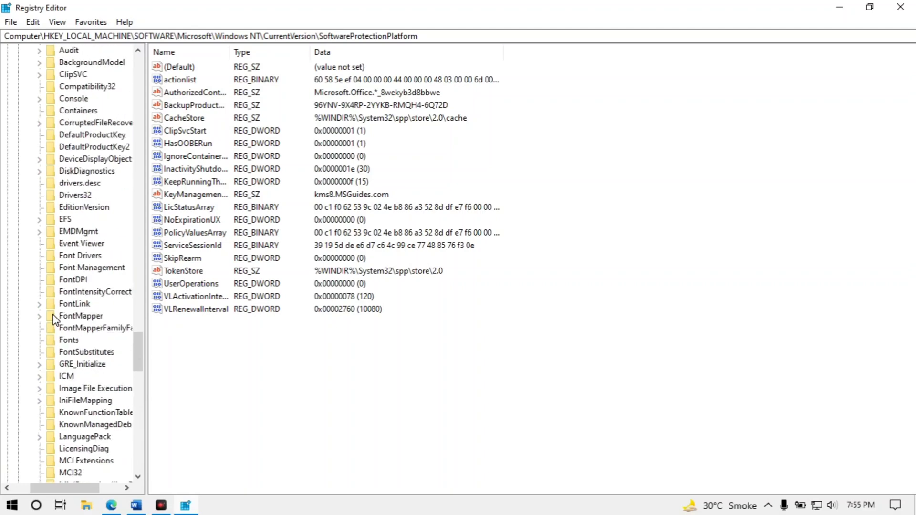
click(27, 268)
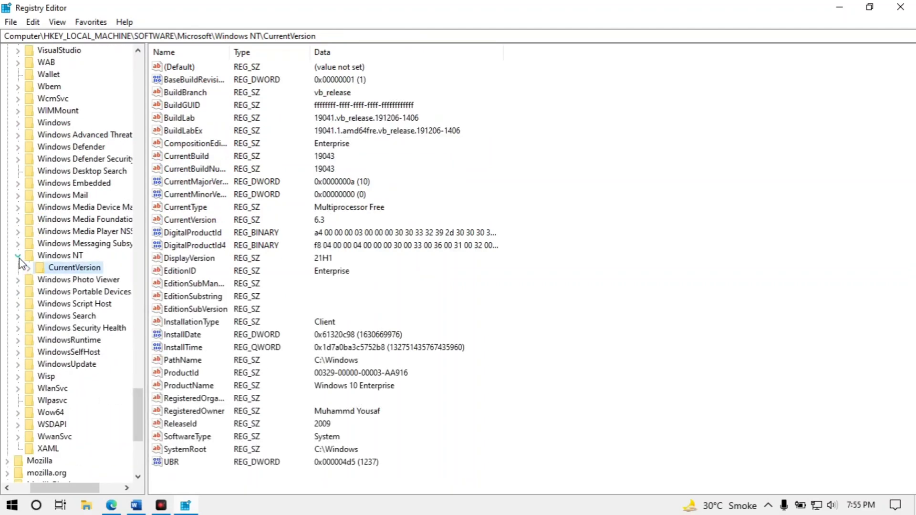
click(18, 256)
scroll(38, 268, up, 13)
scroll(38, 270, up, 13)
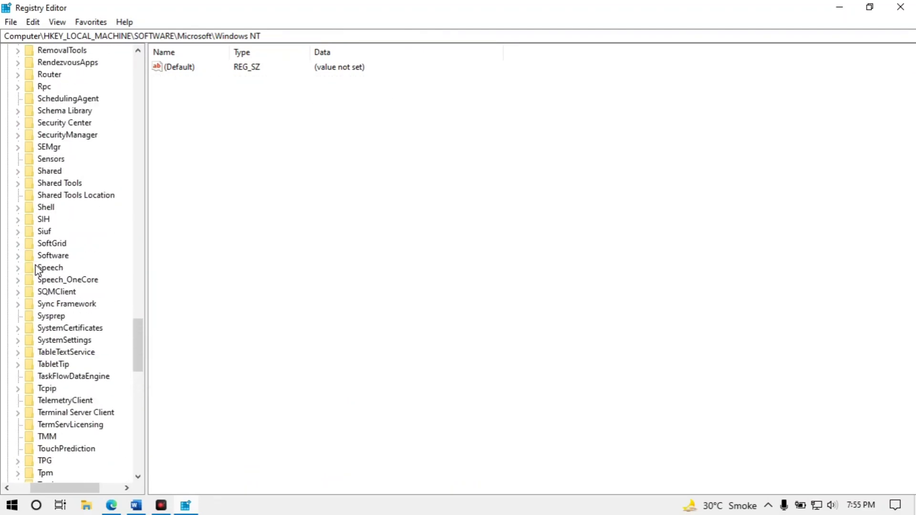
scroll(39, 269, up, 20)
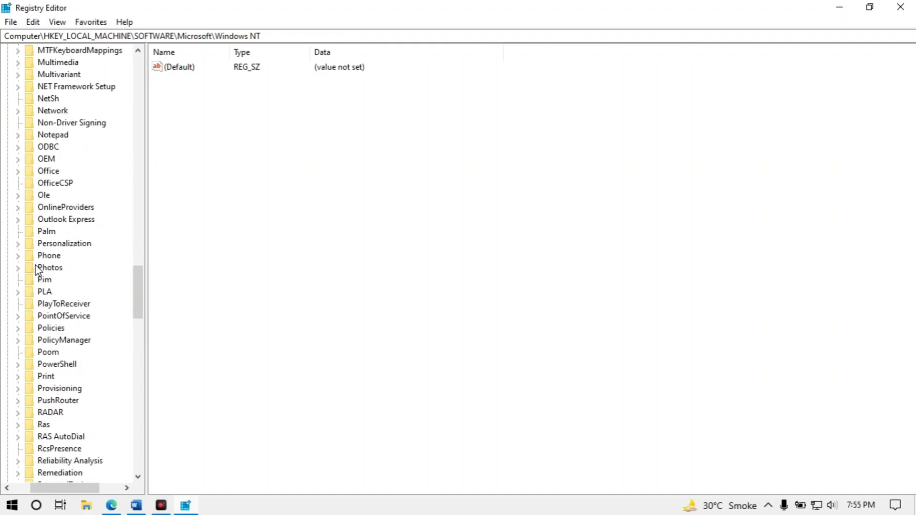
scroll(38, 270, up, 17)
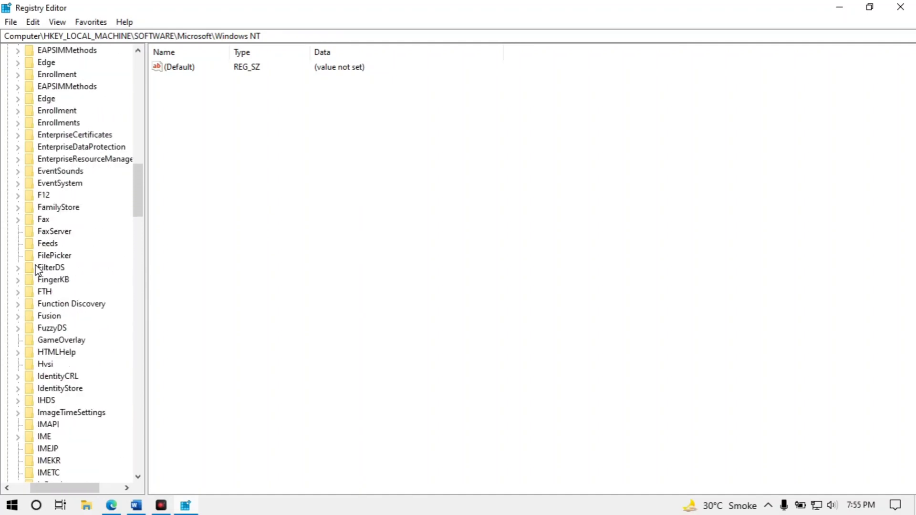
scroll(38, 267, up, 9)
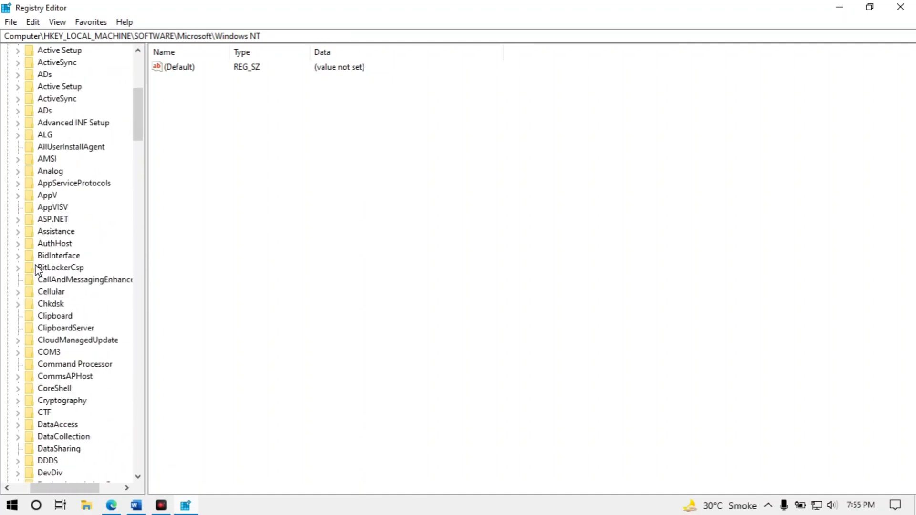
click(8, 160)
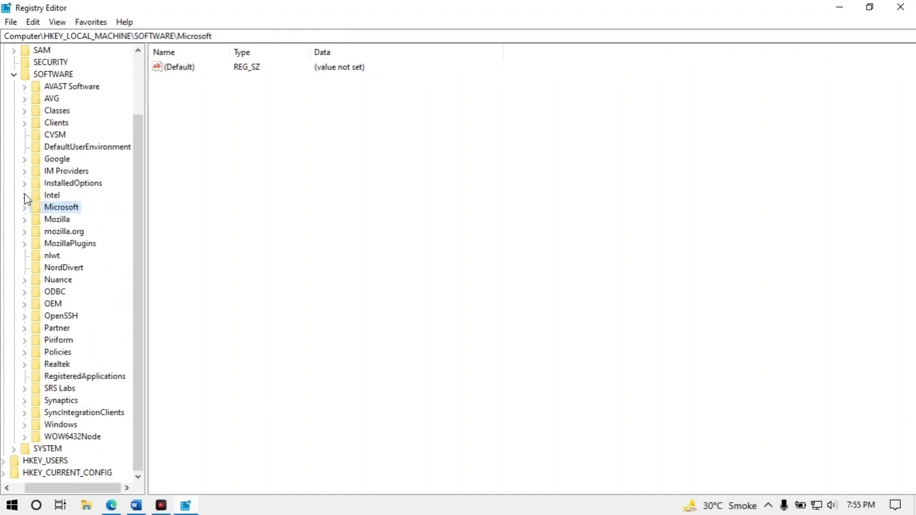
click(14, 74)
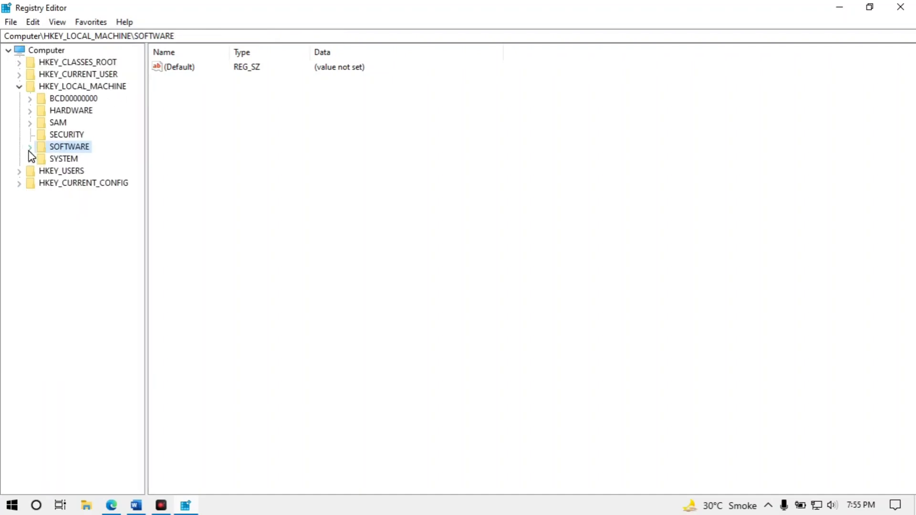
click(19, 85)
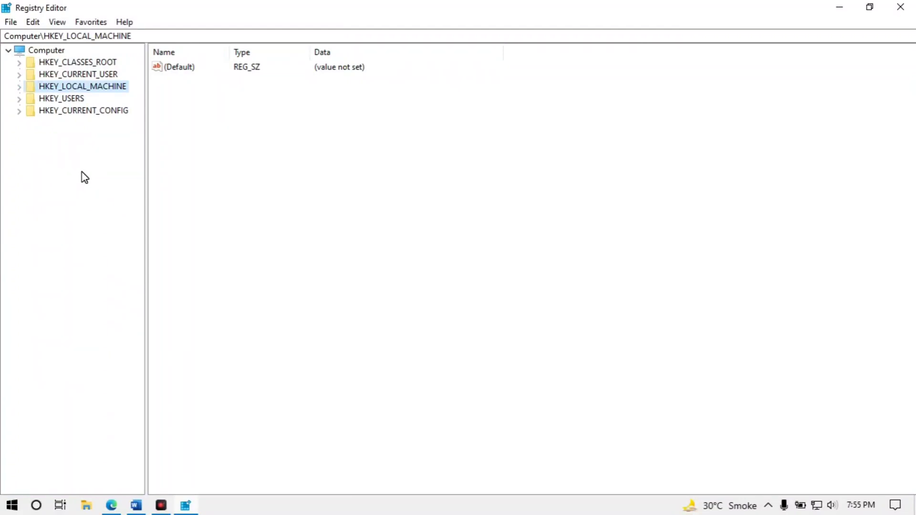
click(302, 180)
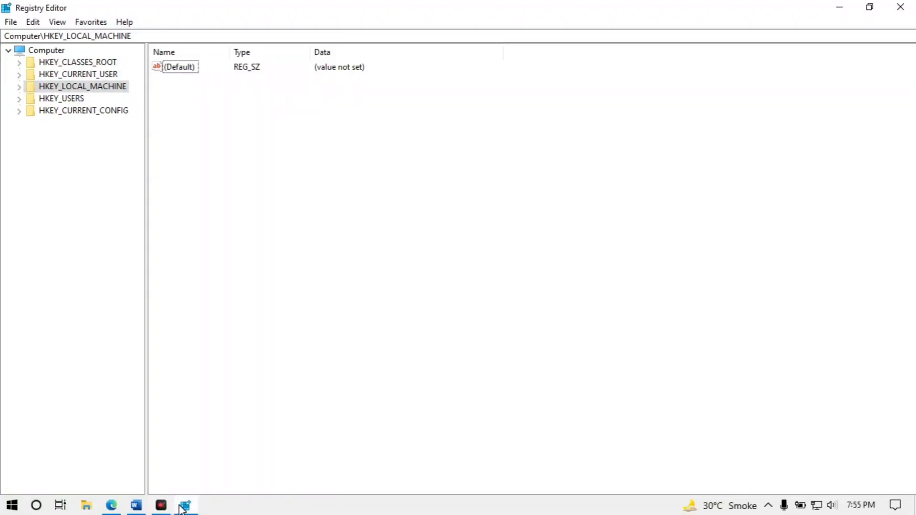
mouse_move(182, 511)
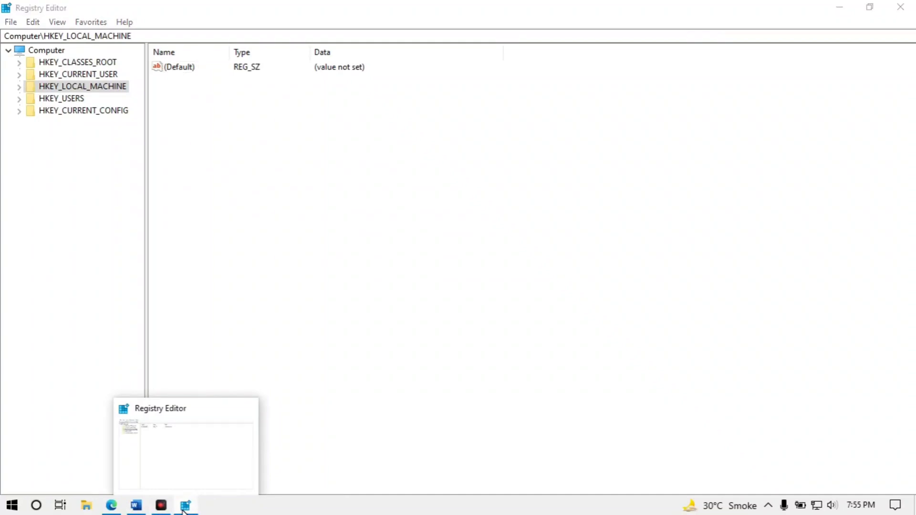
click(184, 507)
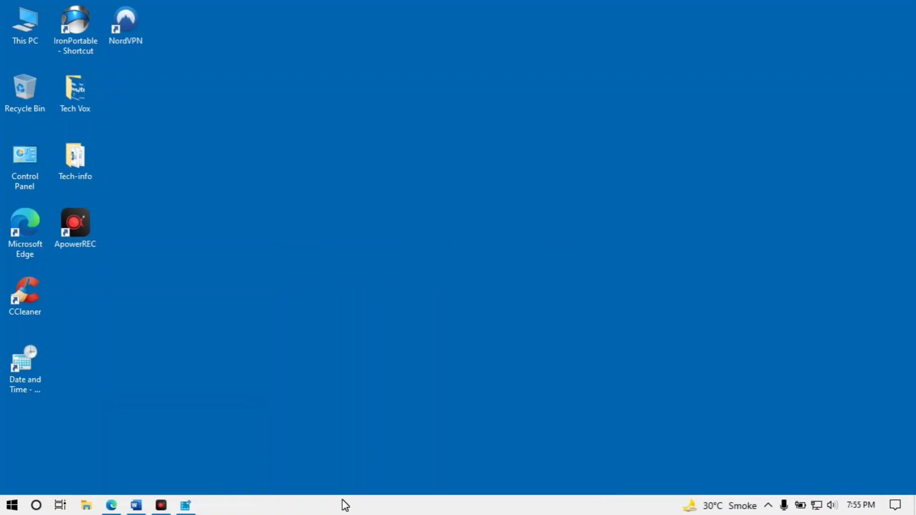
click(184, 507)
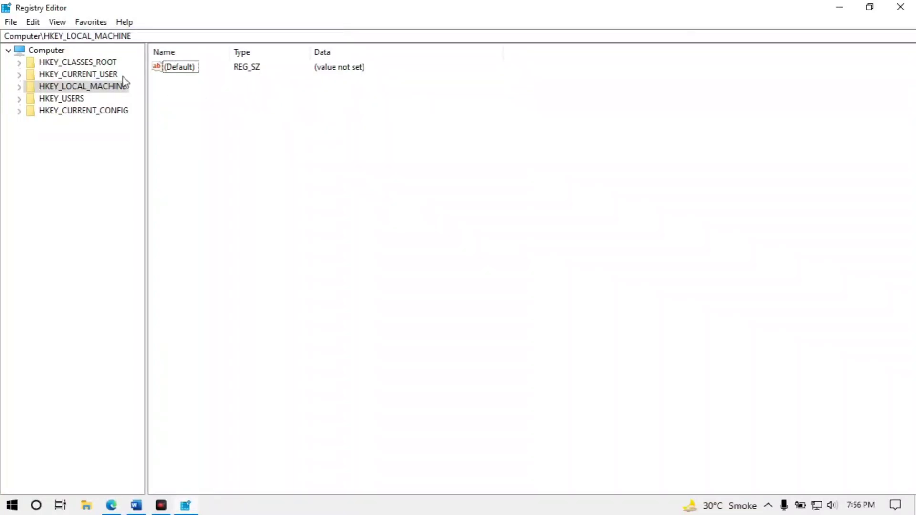
Step: Switch to the Word document and copy the full registry path ending in SoftwareProtectionPlatform
mouse_move(134, 510)
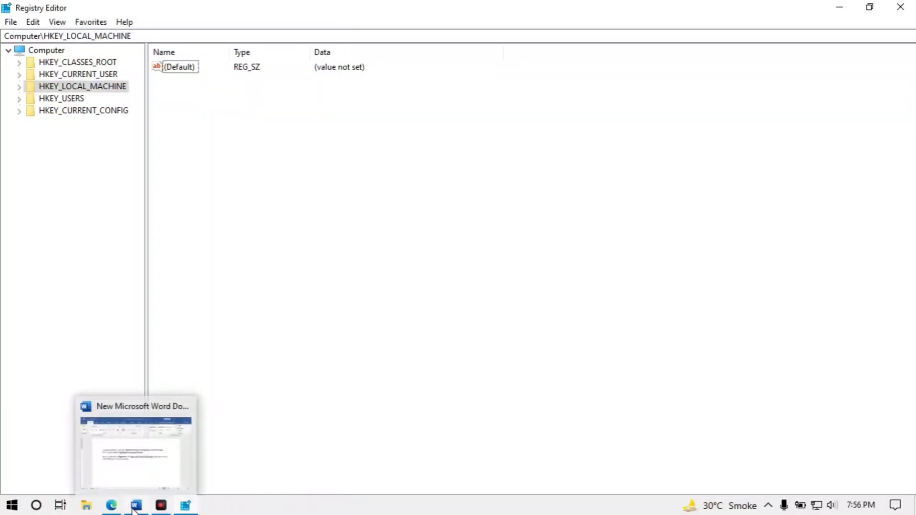
click(185, 473)
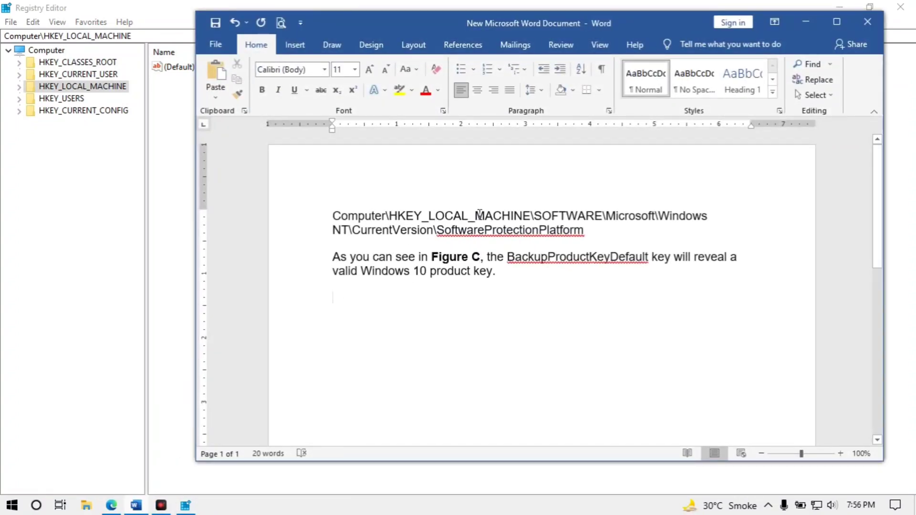
drag(334, 215, 527, 244)
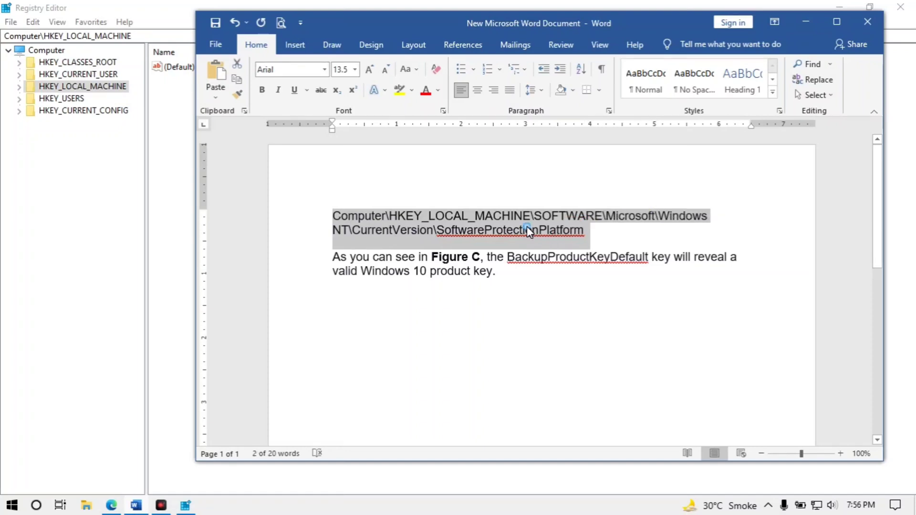
right_click(527, 226)
click(566, 260)
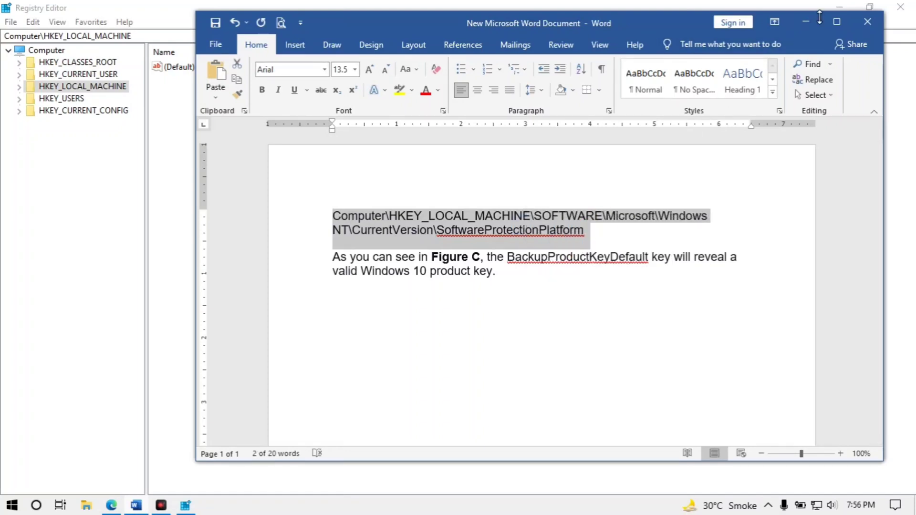
Step: Return to the Registry Editor and go to the copied path Computer\HKEY_LOCAL_MACHINE\SOFTWARE\Microsoft\Windows NT\CurrentVersion\SoftwareProtectionPlatform by replacing the current address
click(806, 21)
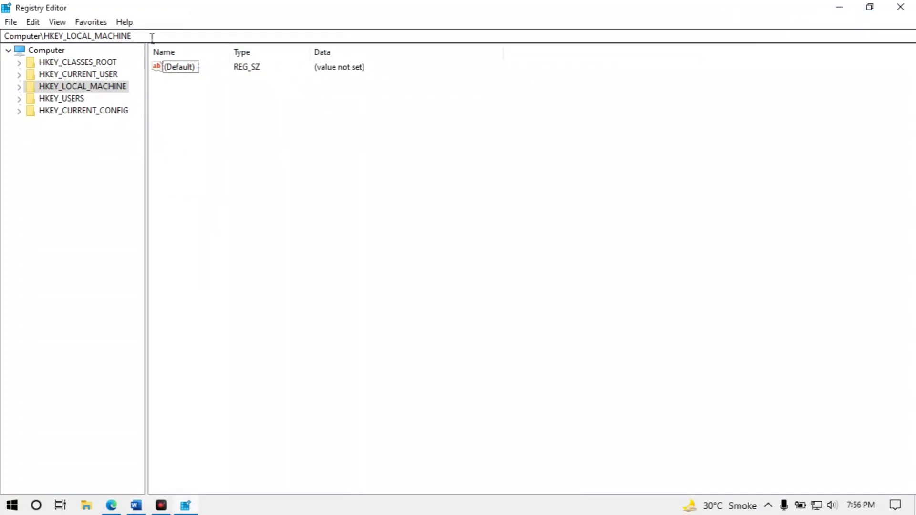
drag(151, 37, 11, 38)
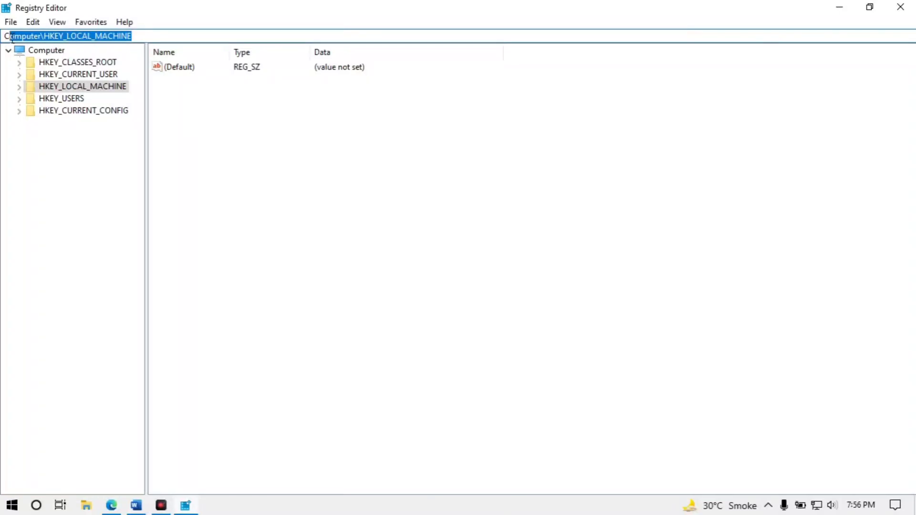
right_click(38, 37)
click(76, 98)
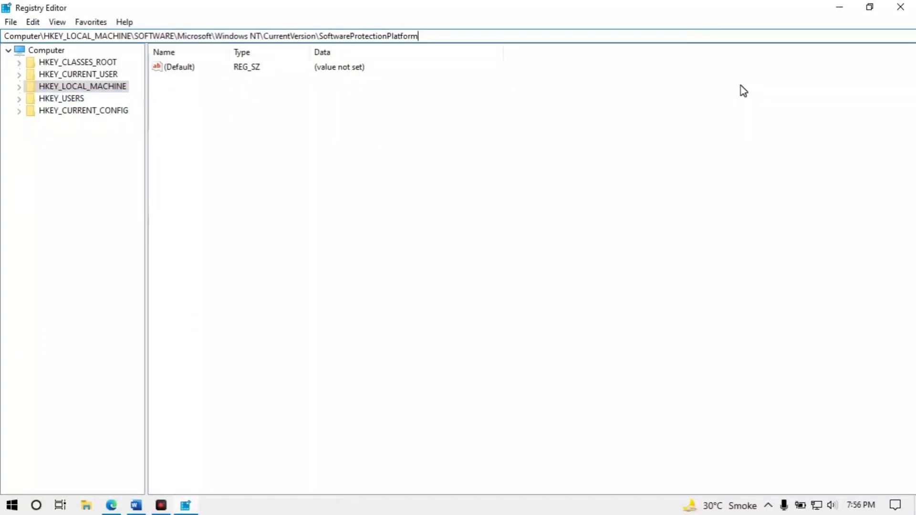
key(Return)
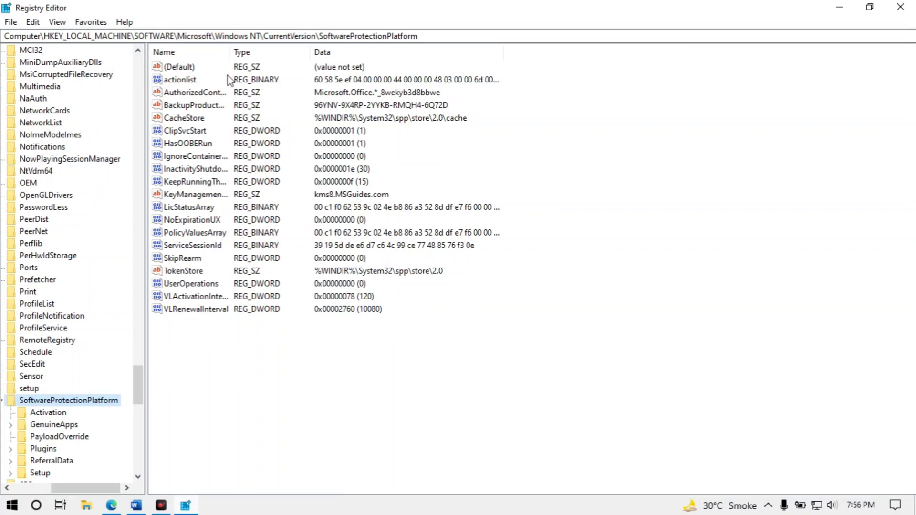
Step: Select the BackupProductKeyDefault value to read the Windows product key, and close the Registry Editor
click(184, 106)
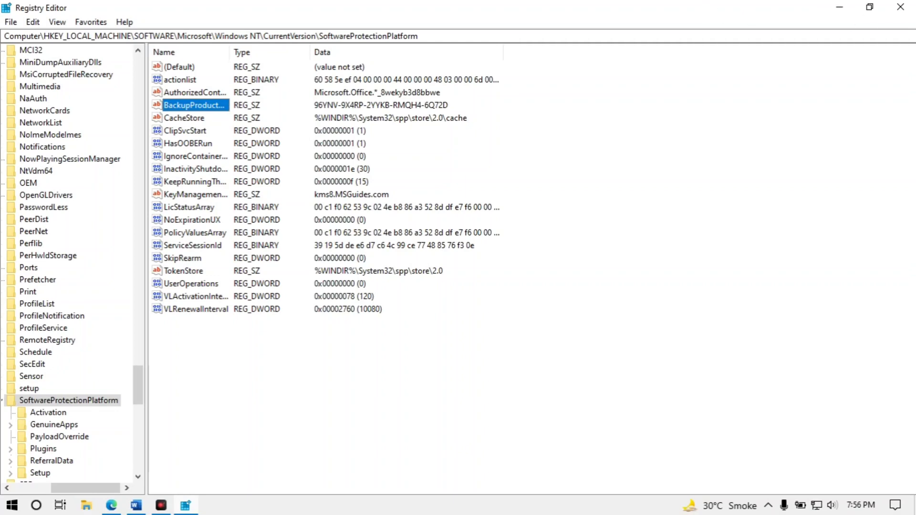
click(900, 7)
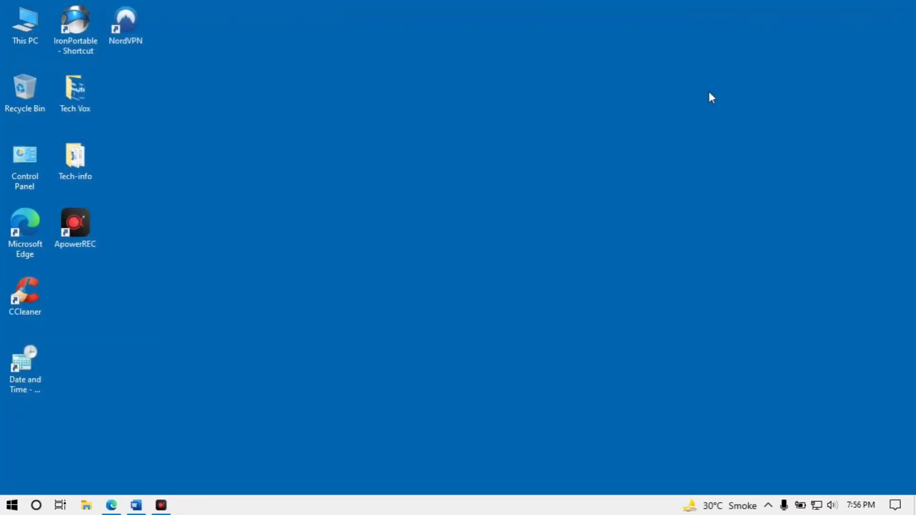